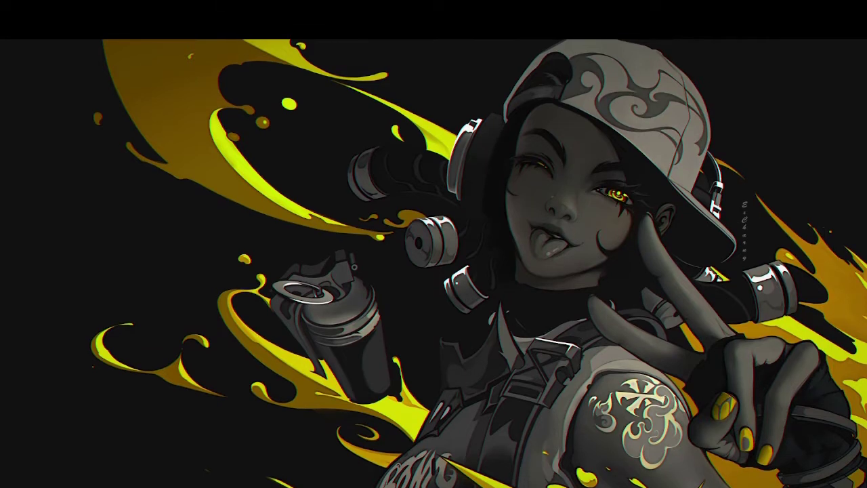
Step: Show the hidden devices in Device Manager and minimize its window
right_click(380, 486)
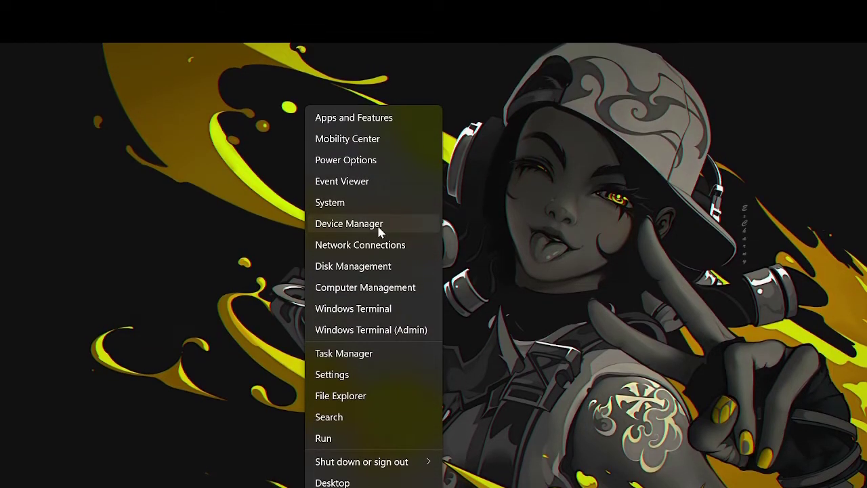
click(380, 231)
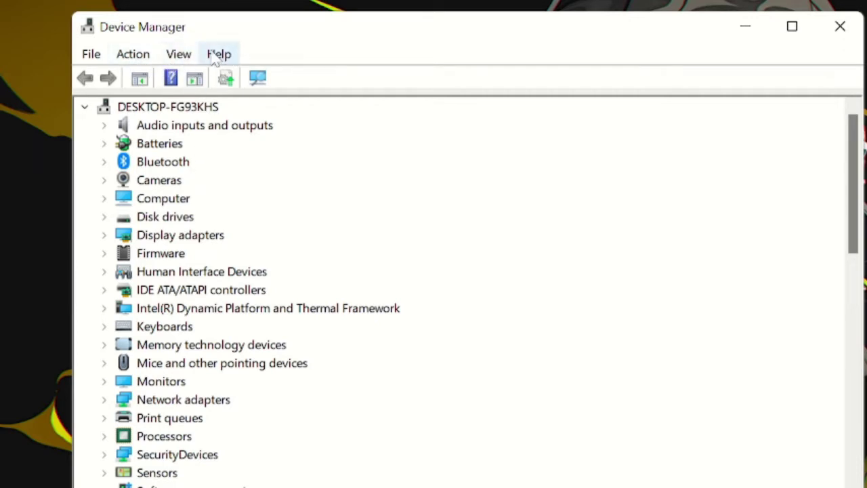
click(189, 60)
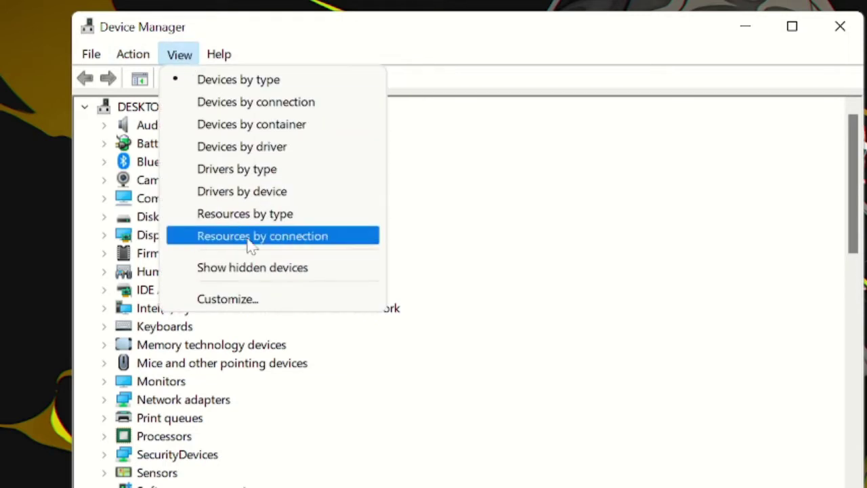
click(302, 268)
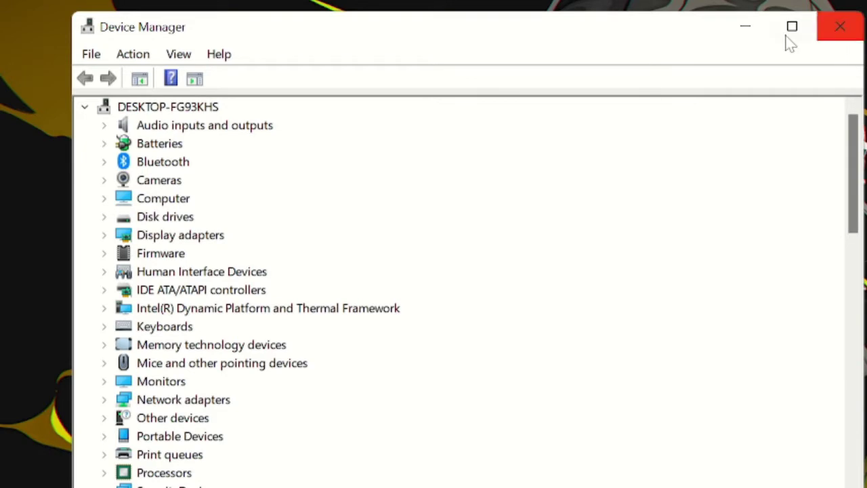
click(748, 31)
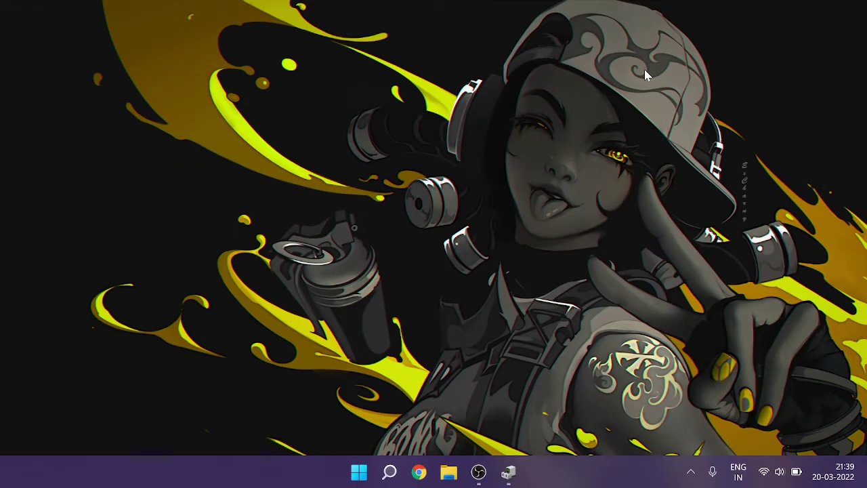
Step: Open the list of other troubleshooters in the Windows system settings
right_click(359, 473)
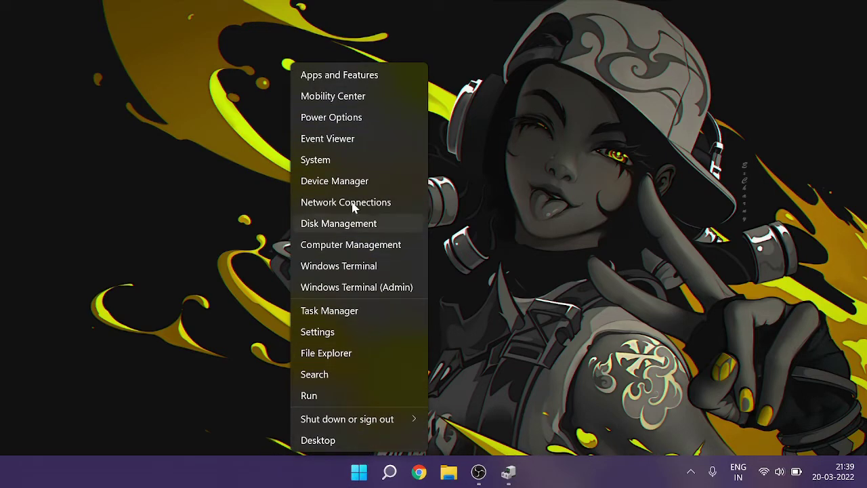
click(362, 333)
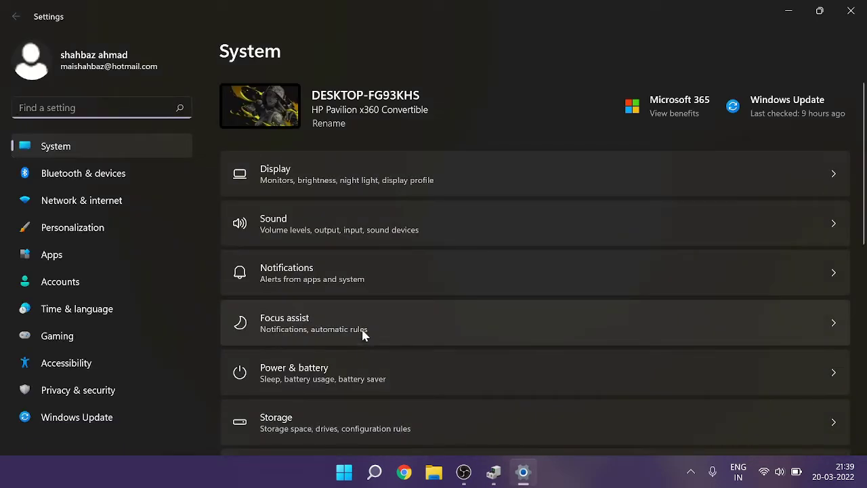
scroll(361, 332, down, 6)
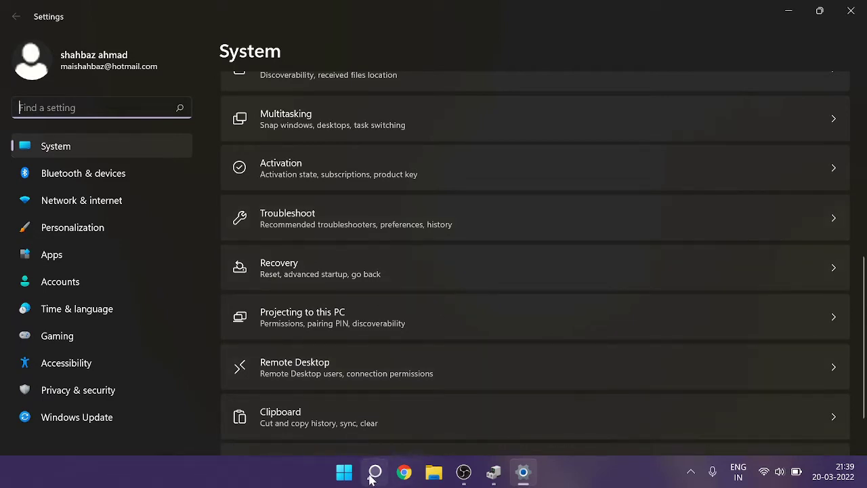
mouse_move(376, 475)
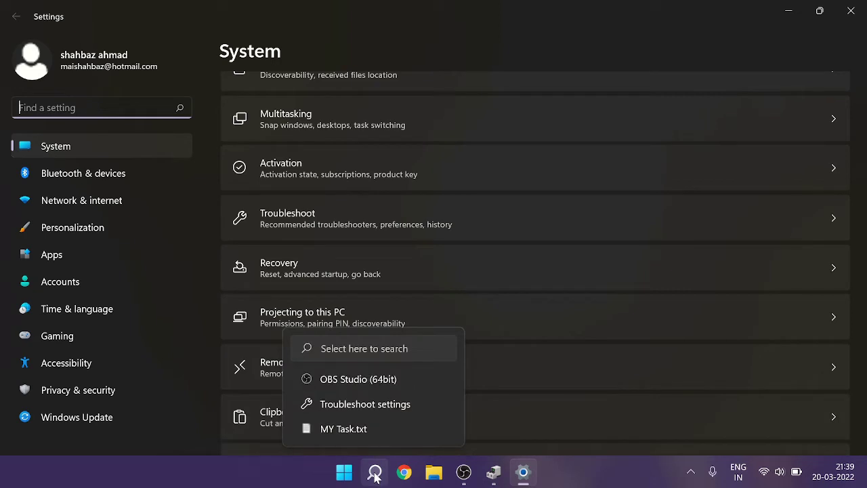
click(367, 222)
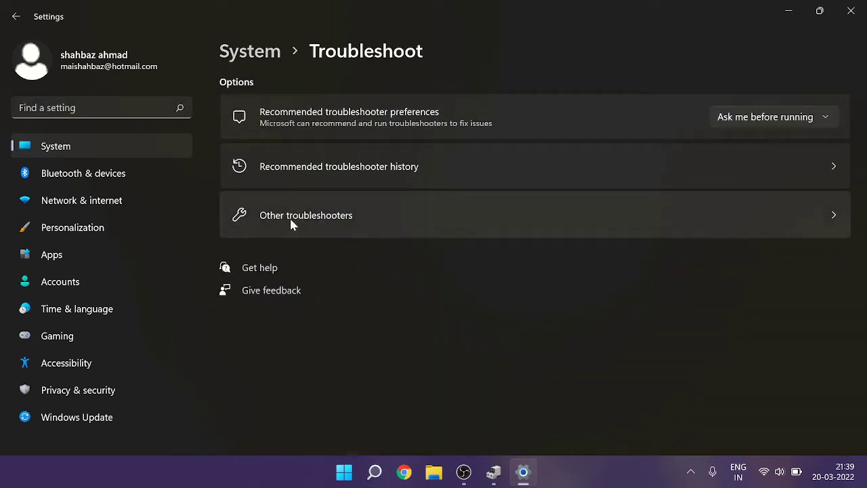
click(418, 227)
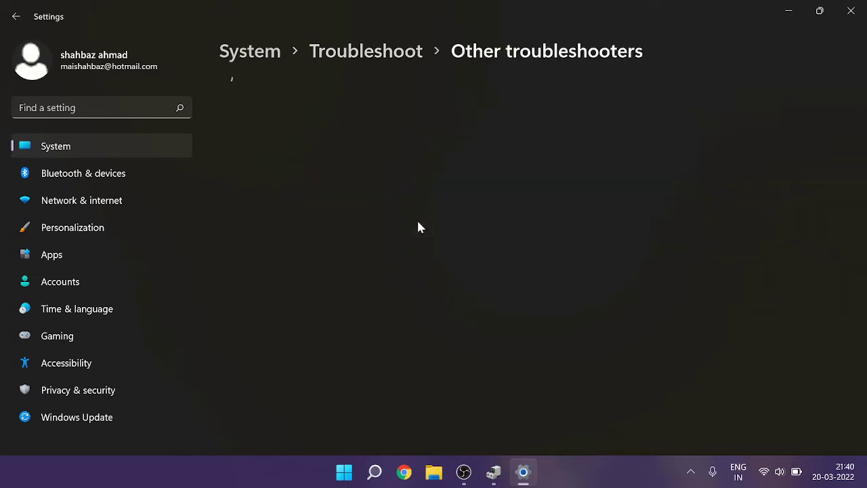
Step: Run the Bluetooth troubleshooter and continue past its restart notice
scroll(418, 227, down, 2)
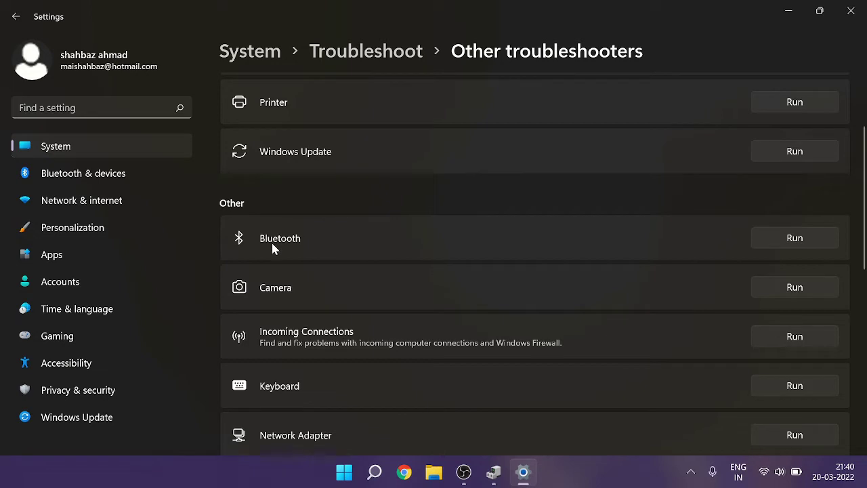
click(804, 243)
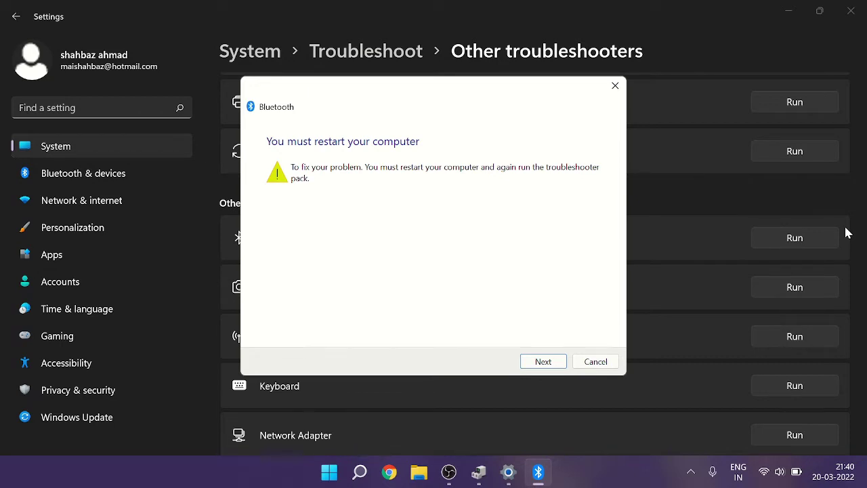
click(542, 363)
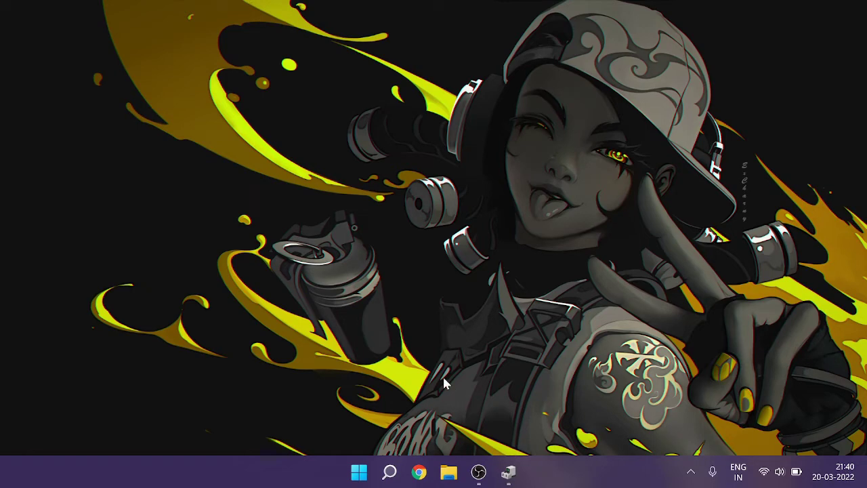
Step: Launch the Services console with the Run command services.msc and maximize its window
key(super+r)
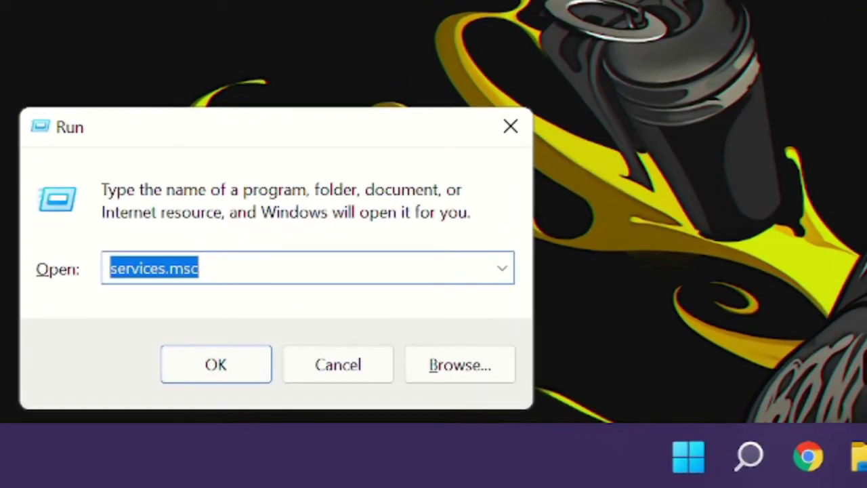
text(services)
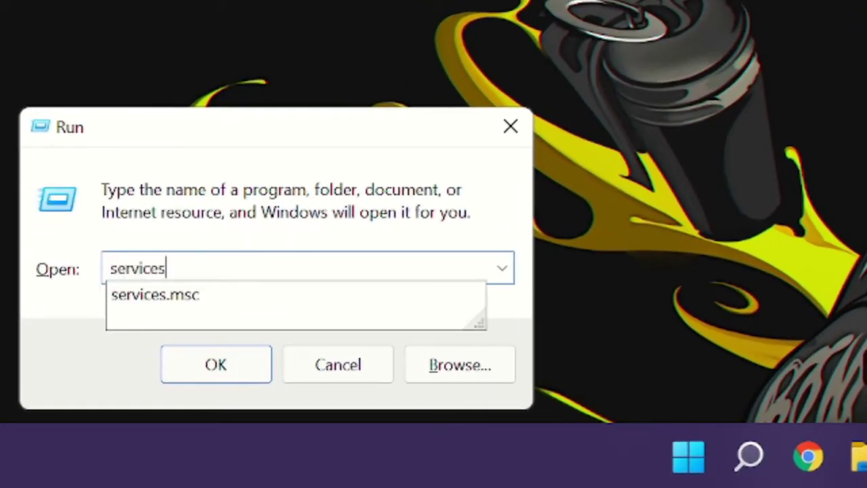
text(.msc)
key(Return)
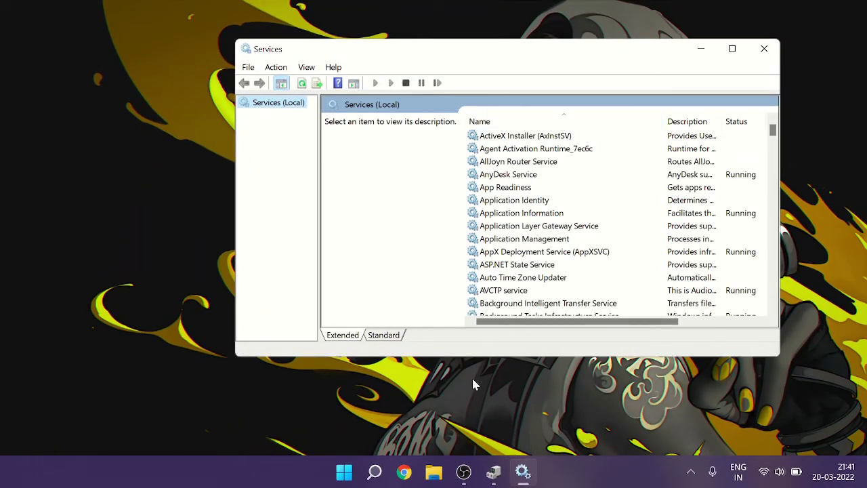
click(733, 49)
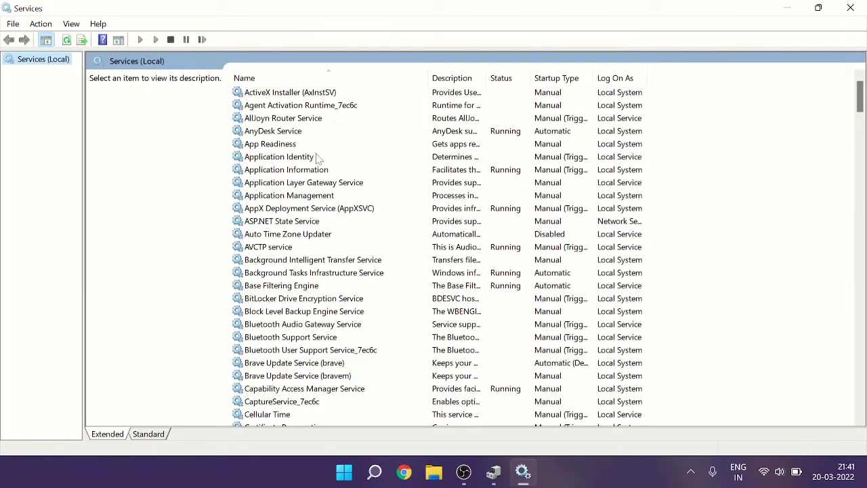
Step: Locate the Bluetooth Audio Gateway Service in the services list
click(302, 134)
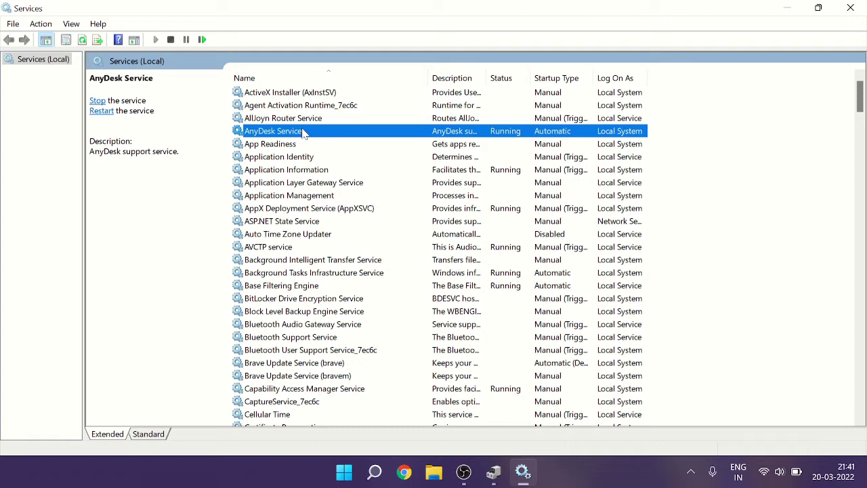
key(b)
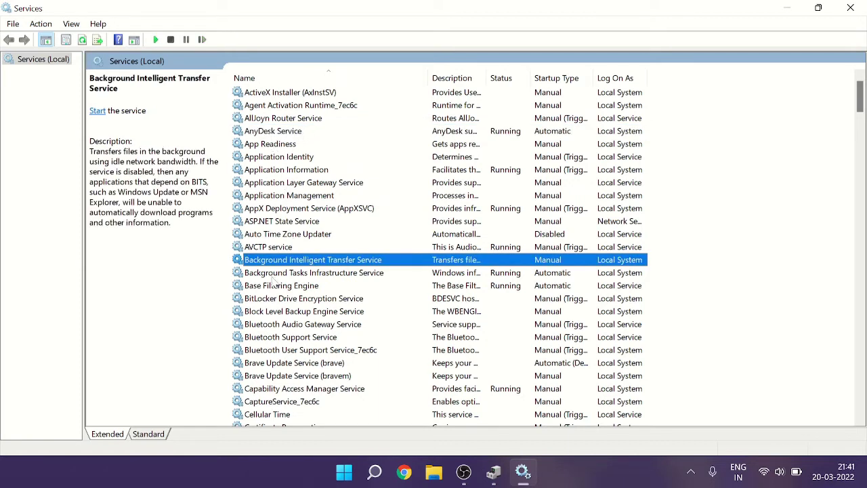
scroll(278, 280, down, 1)
key(b)
key(b)
key(b)
key(b)
key(b)
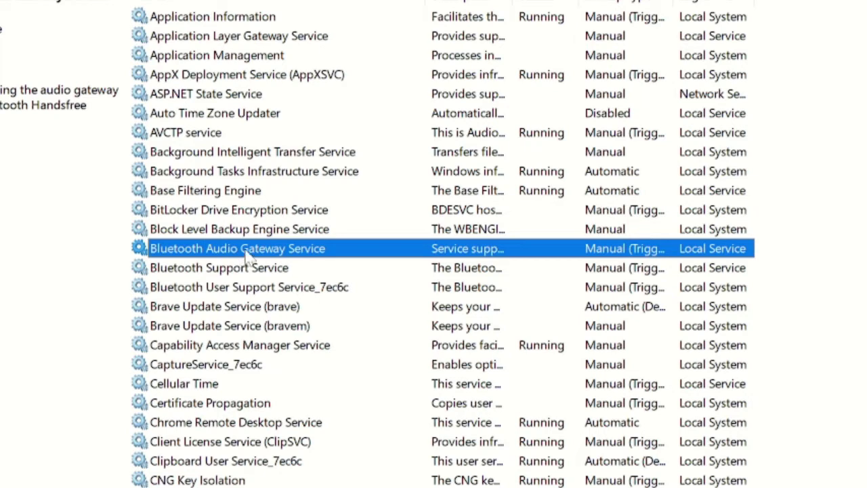
Step: Examine the status and startup type of the Bluetooth Audio Gateway, Bluetooth Support and Bluetooth User Support services
click(247, 268)
click(233, 290)
click(227, 249)
click(252, 269)
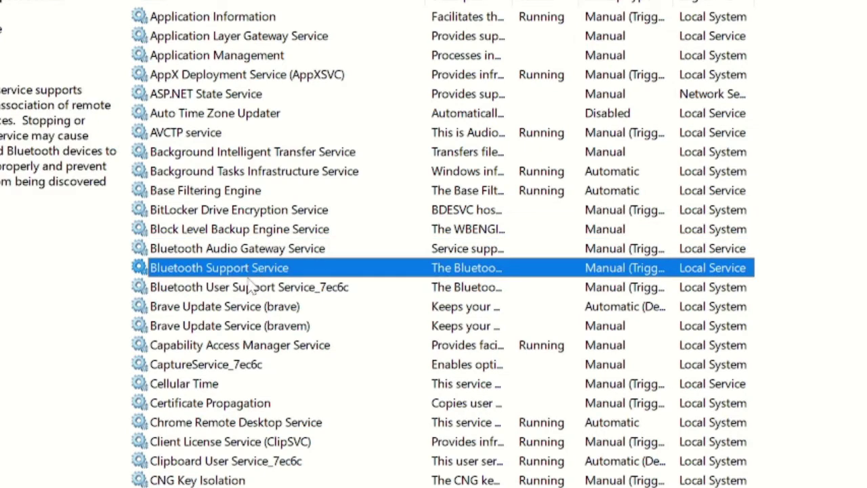
click(247, 287)
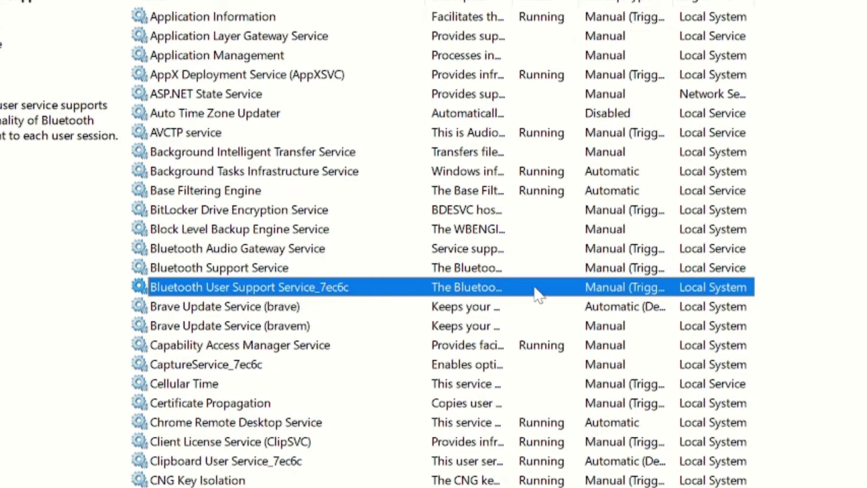
click(271, 249)
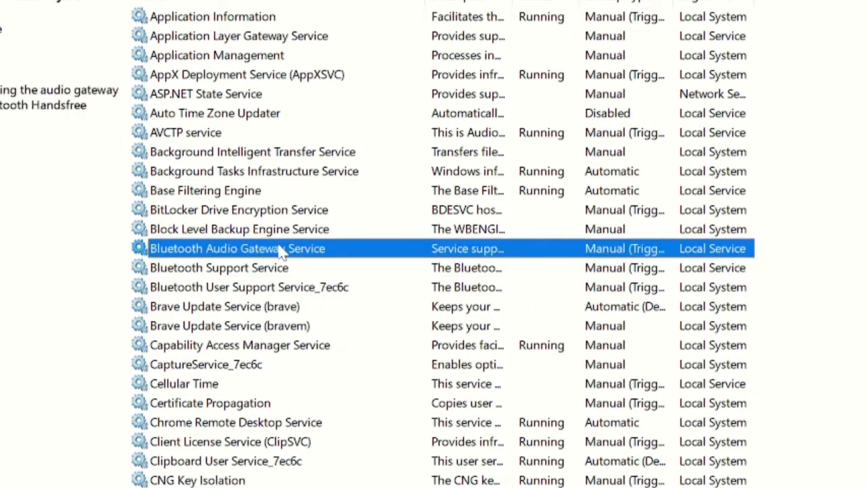
click(629, 292)
click(293, 269)
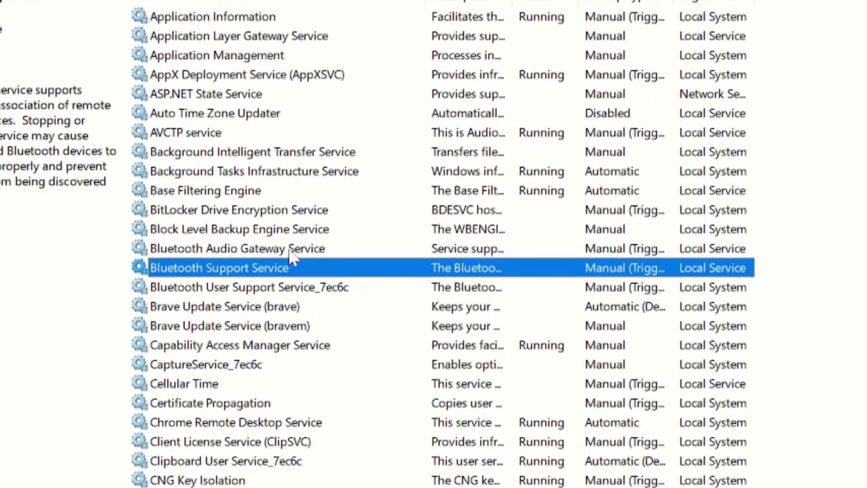
click(293, 249)
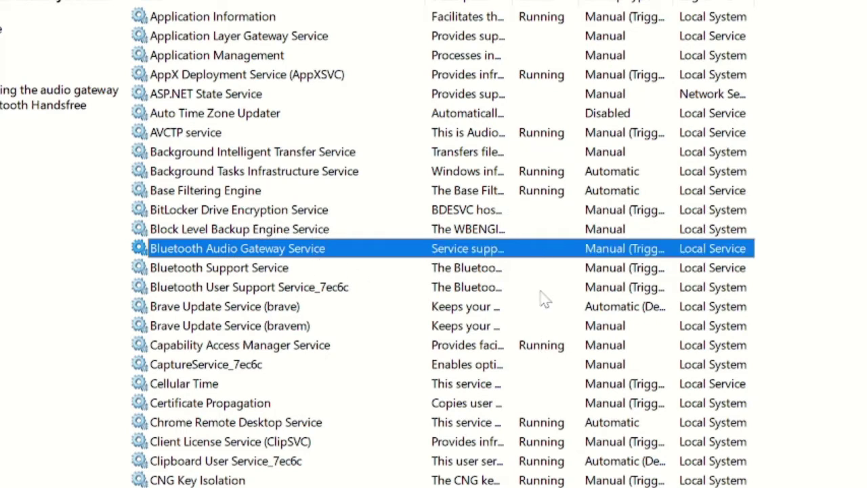
Step: Set the Bluetooth Audio Gateway Service's startup type to Automatic, start the service and apply the changes
double_click(282, 248)
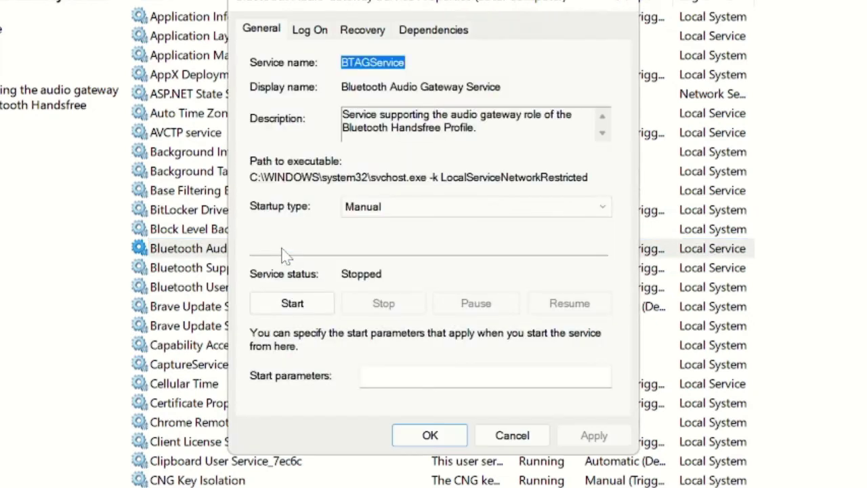
click(432, 209)
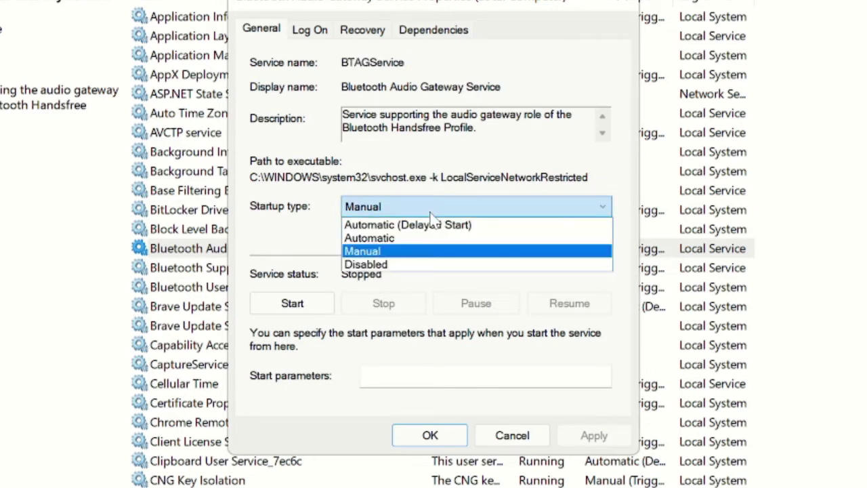
click(432, 212)
click(415, 216)
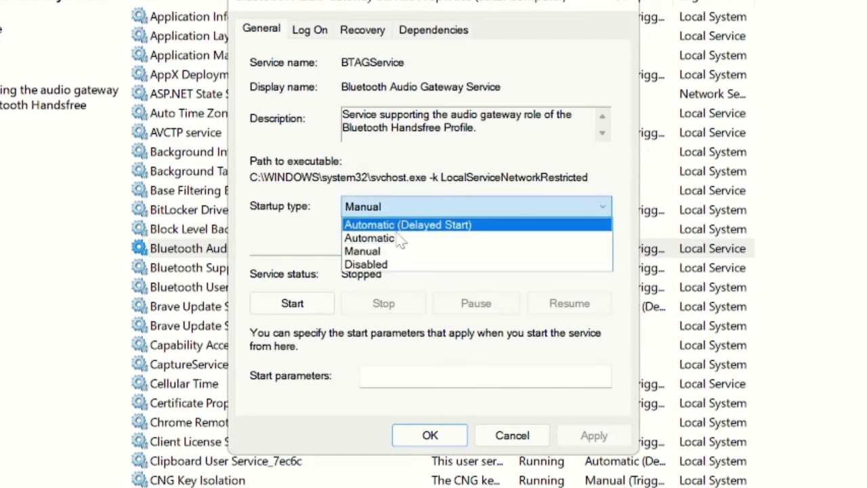
click(373, 239)
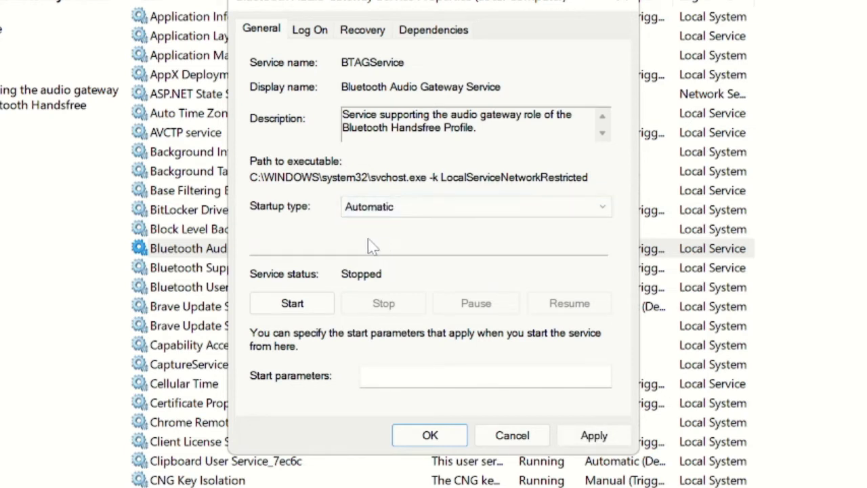
click(293, 304)
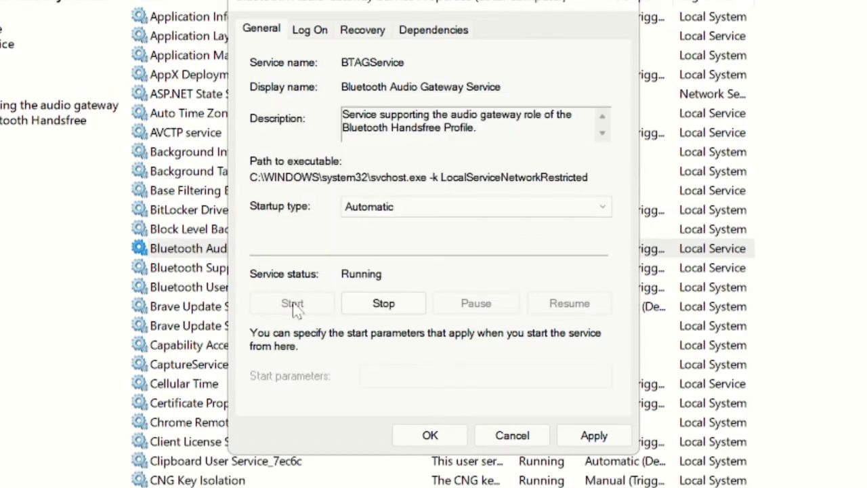
click(599, 438)
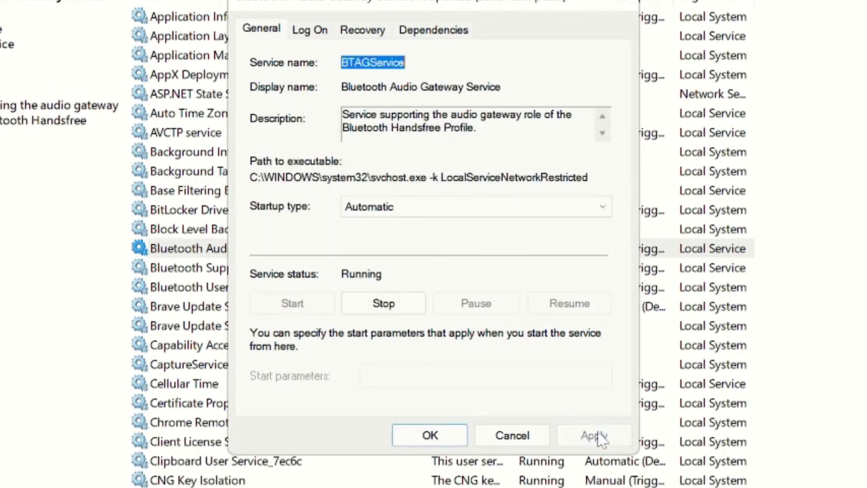
click(429, 435)
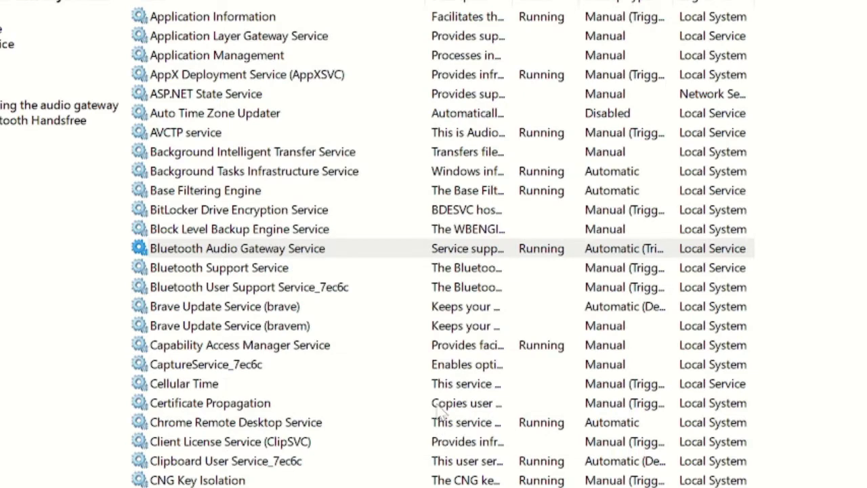
Step: Set the Bluetooth Support Service's startup type to Automatic, start the service and save the changes
click(268, 272)
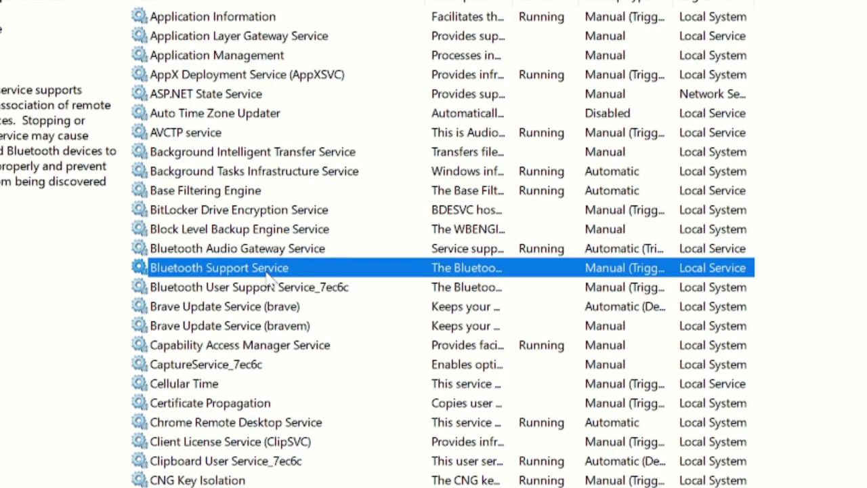
double_click(269, 274)
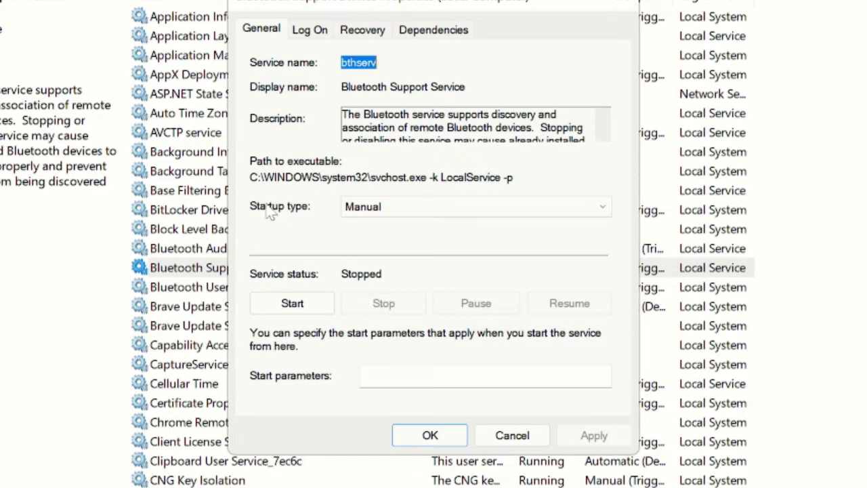
click(366, 214)
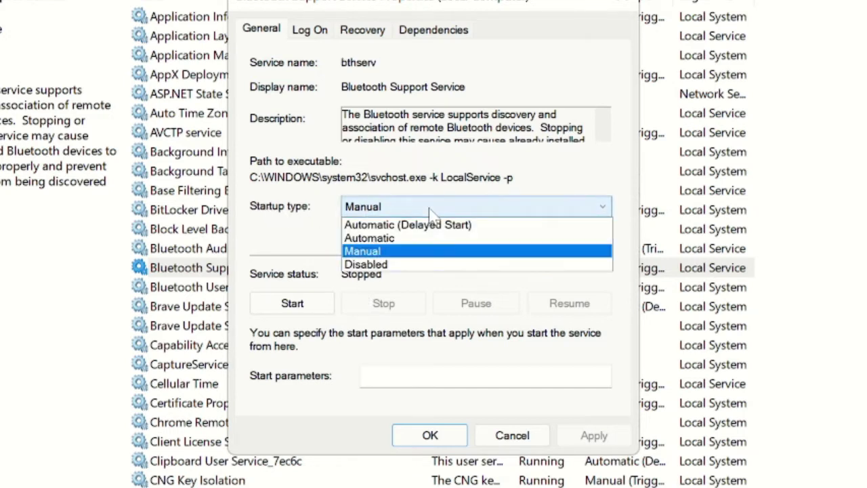
click(403, 238)
click(293, 303)
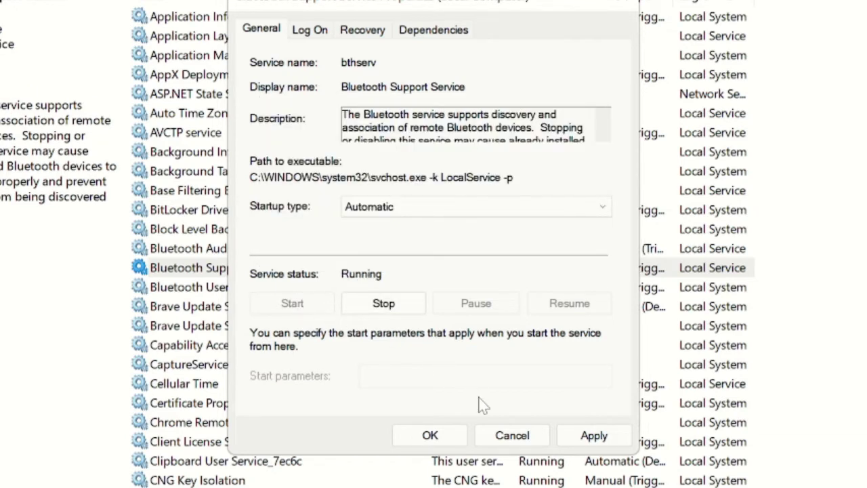
click(568, 437)
click(432, 436)
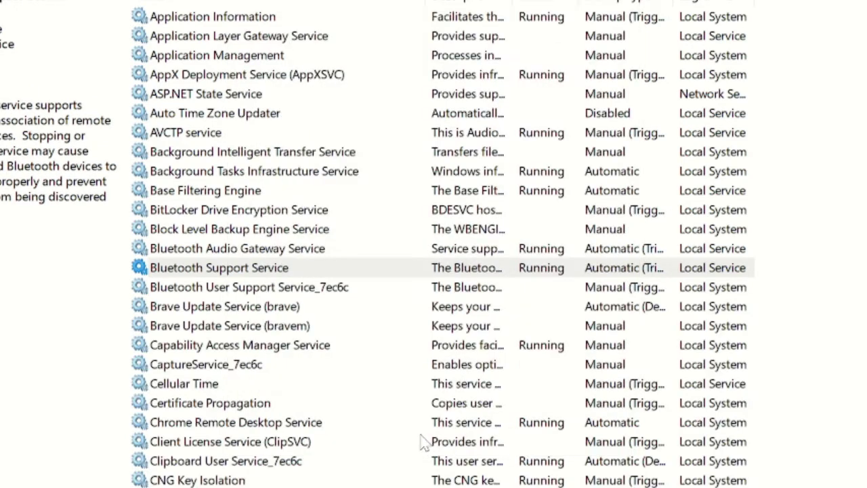
Step: Start the Bluetooth User Support Service, try to apply Automatic as its startup type, and close its properties
click(238, 291)
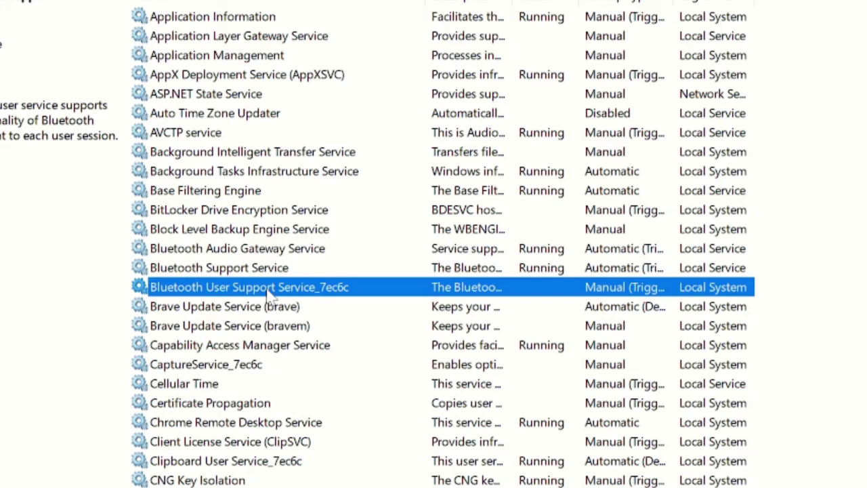
double_click(270, 292)
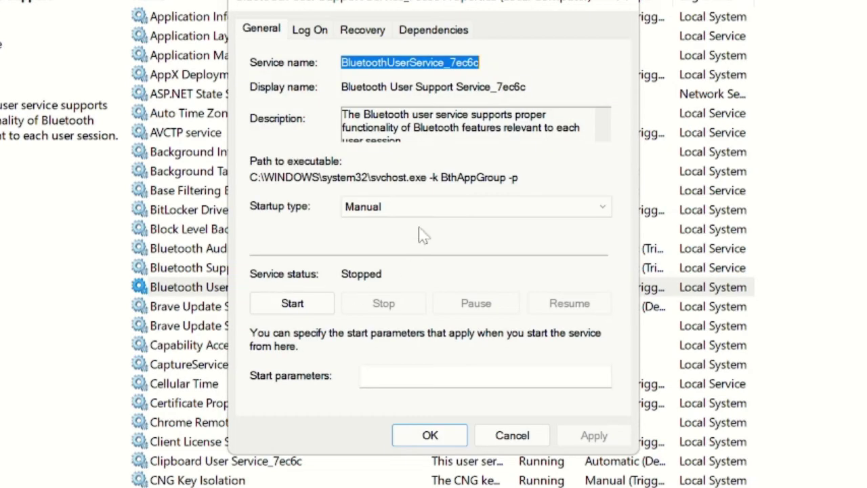
click(602, 206)
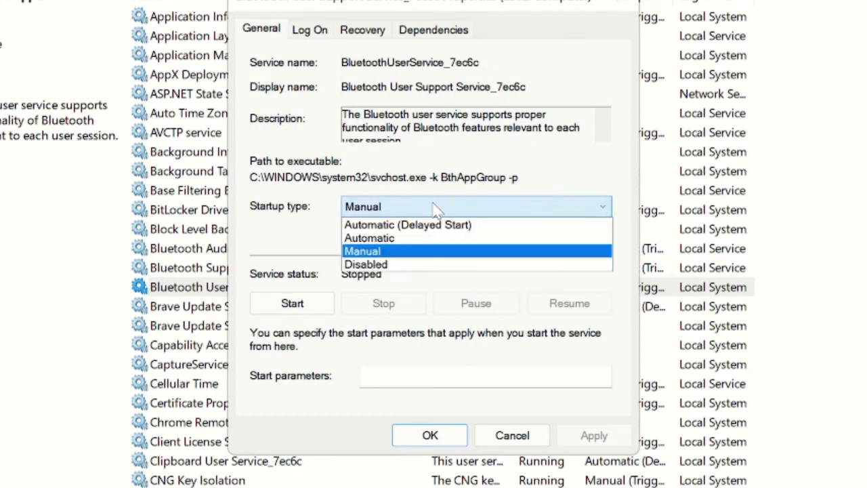
click(405, 242)
click(291, 306)
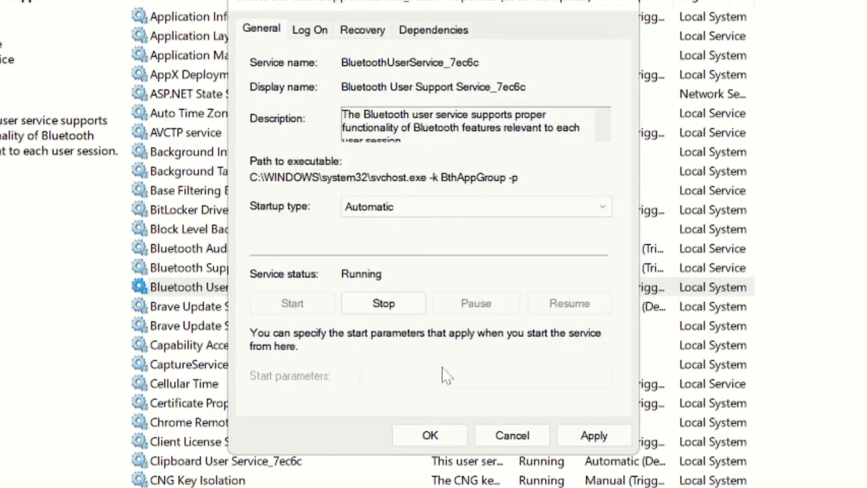
click(590, 437)
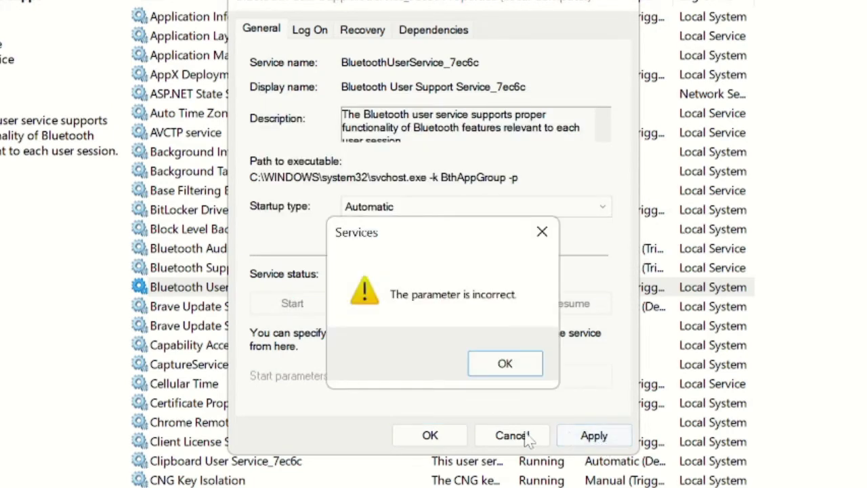
click(505, 364)
click(567, 437)
click(505, 364)
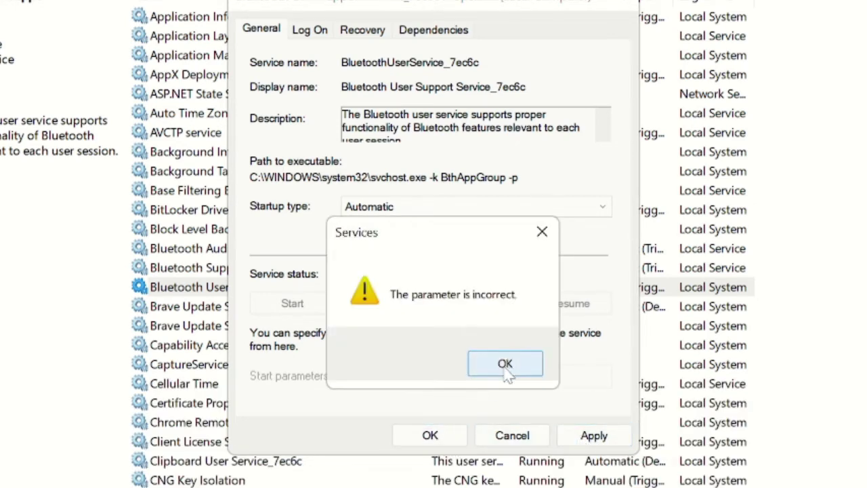
click(432, 436)
click(498, 373)
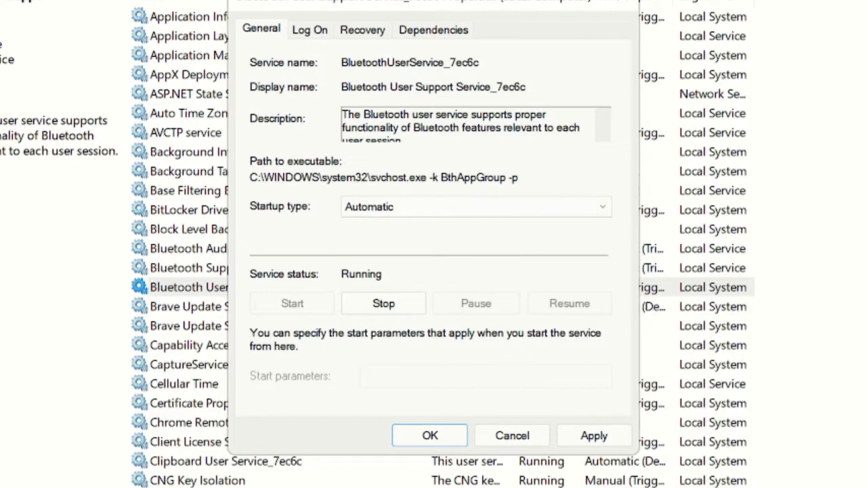
click(625, 5)
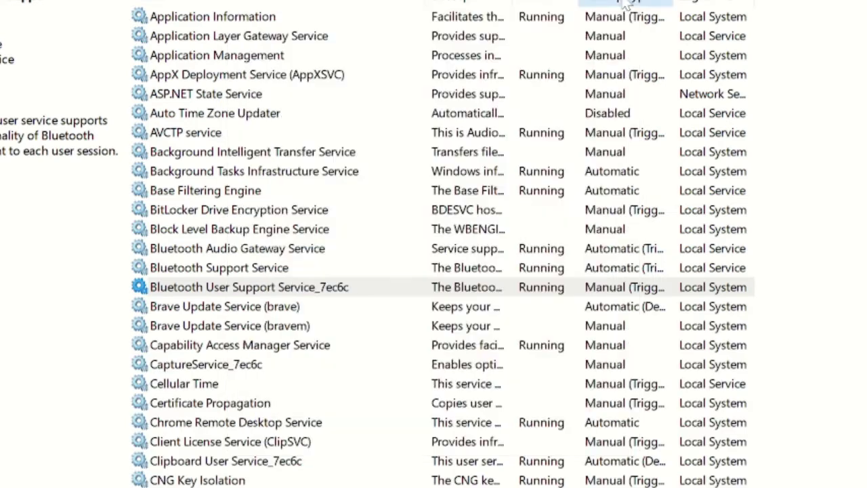
Step: Check the status and startup type of the three Bluetooth services, and close the Services console
click(439, 384)
click(525, 251)
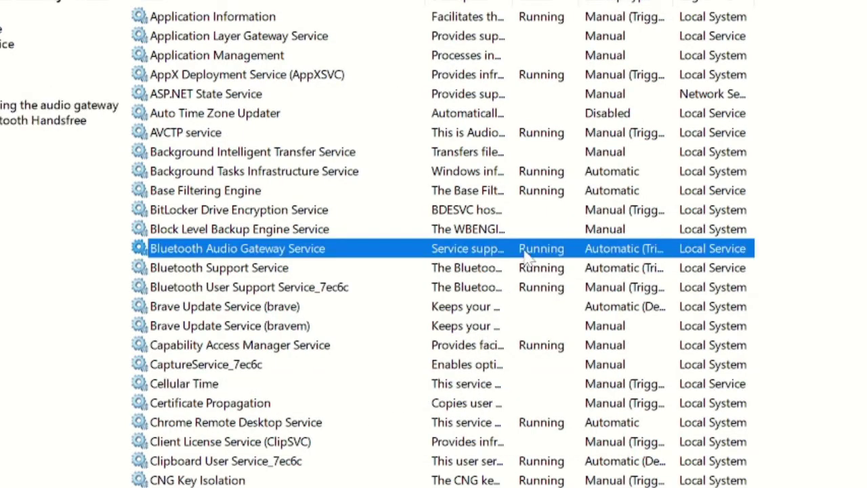
click(325, 304)
click(323, 291)
click(319, 252)
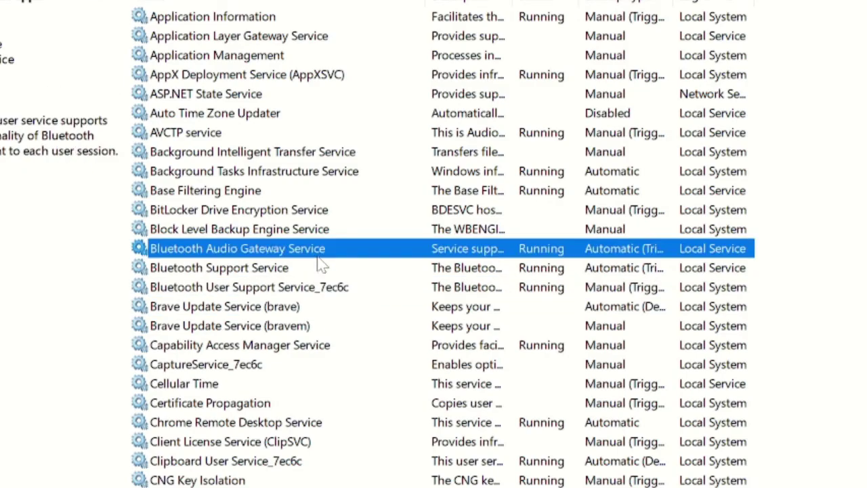
click(316, 271)
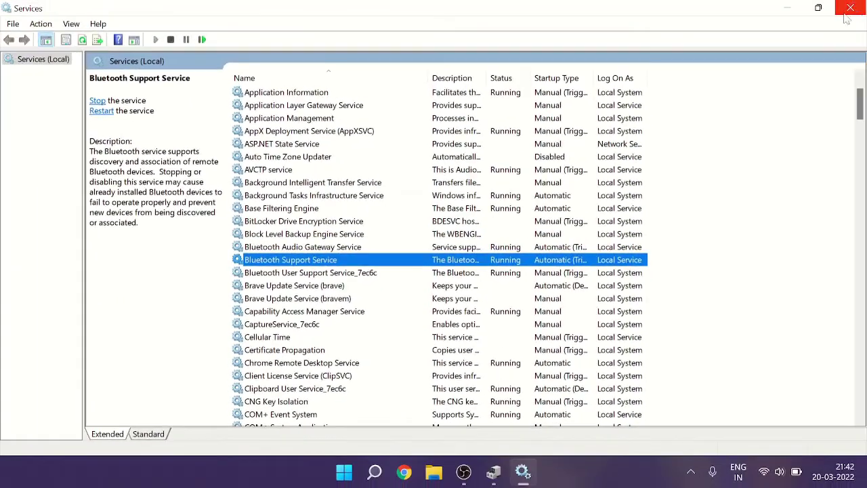
click(849, 12)
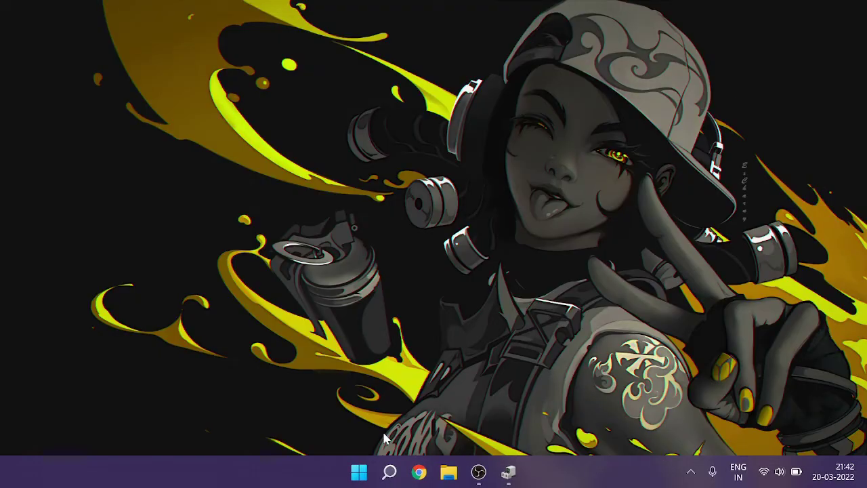
Step: Open Device Manager and scan for hardware changes with the Bluetooth category expanded
right_click(360, 474)
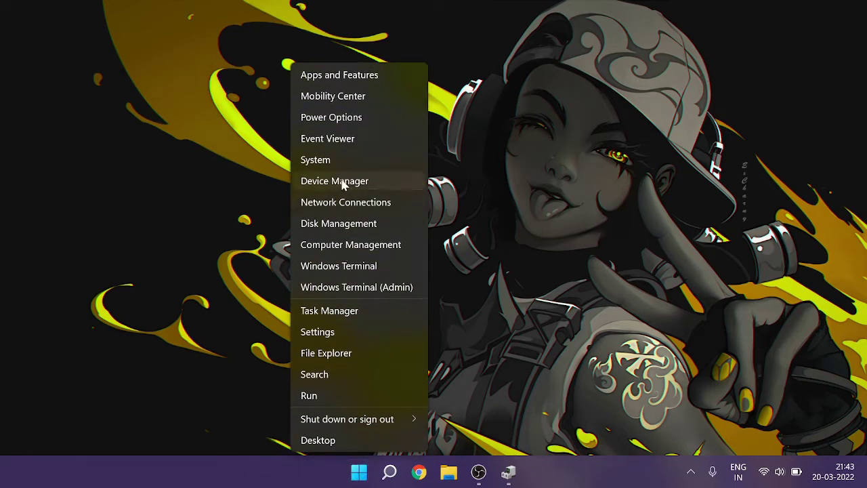
click(373, 184)
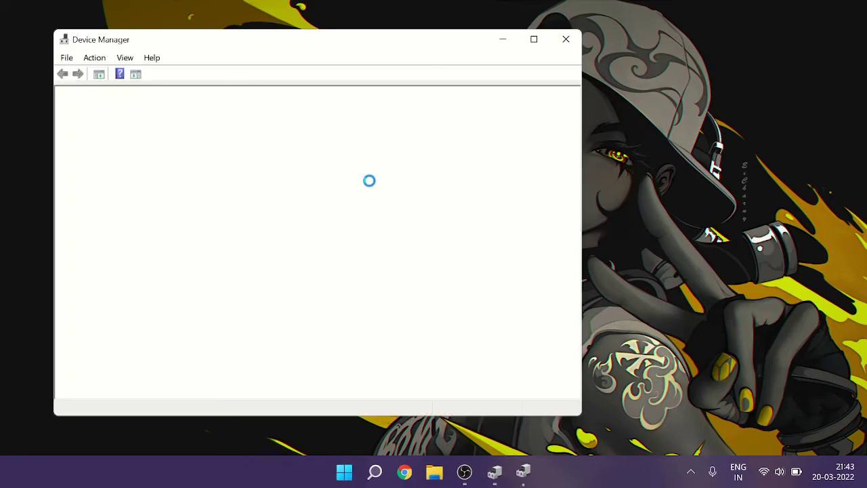
drag(251, 38, 392, 42)
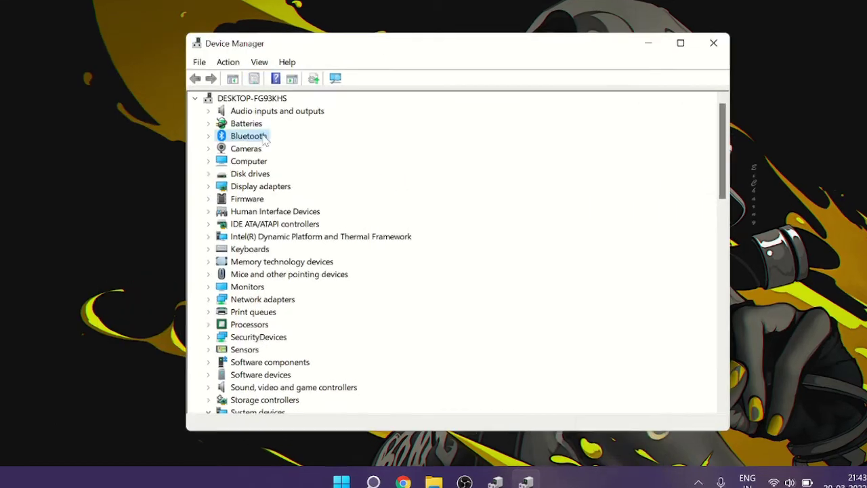
double_click(263, 137)
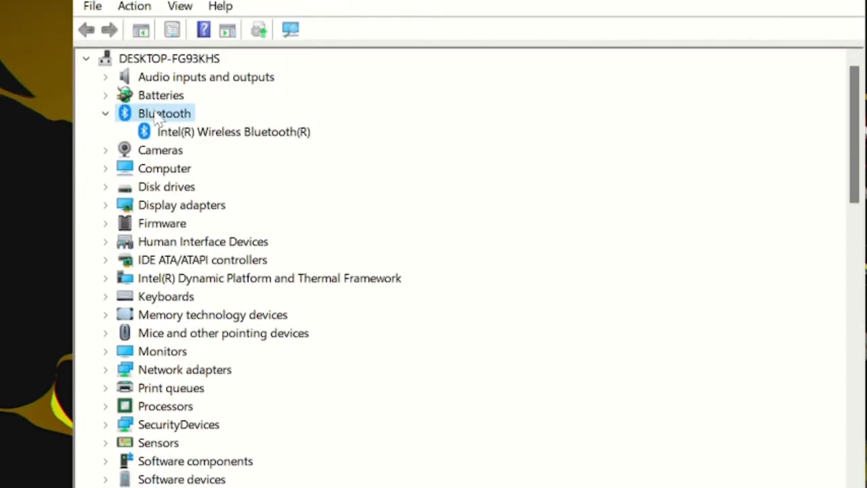
click(137, 7)
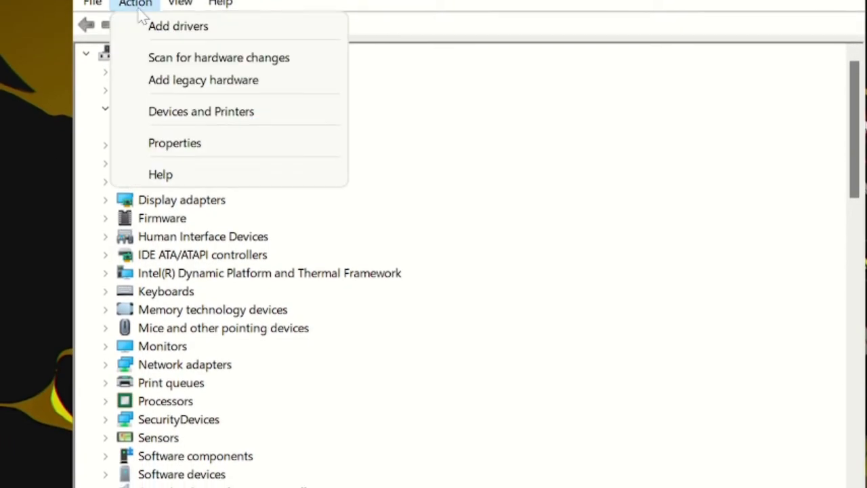
click(214, 59)
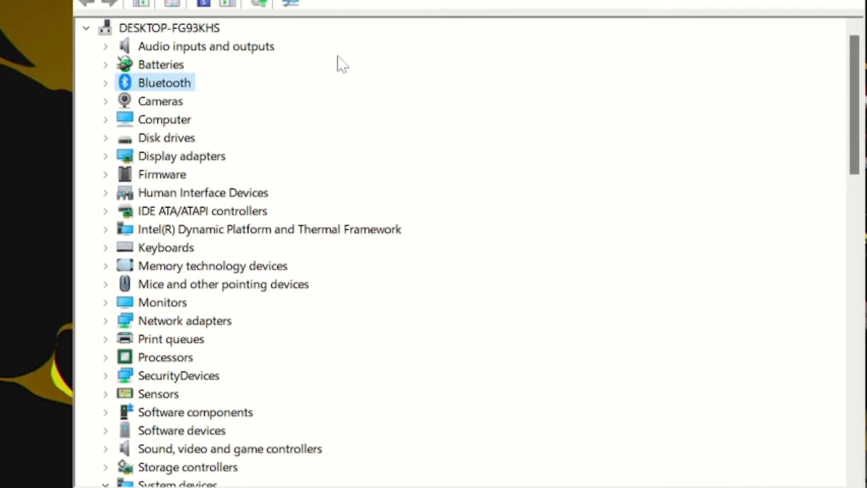
Step: Start adding legacy hardware and choose to install hardware manually selected from a list
key(alt+a)
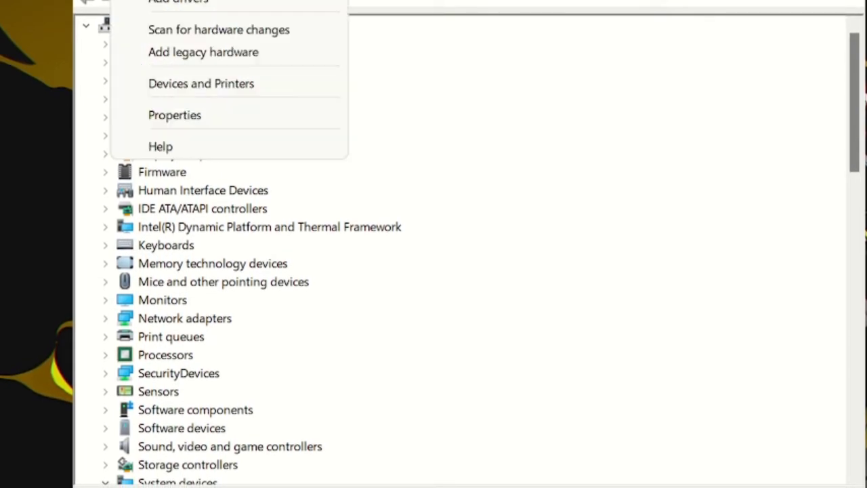
click(248, 61)
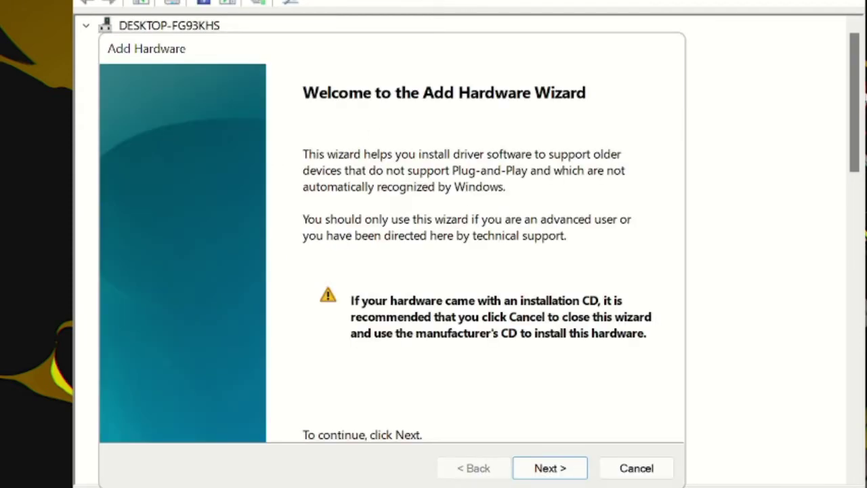
click(550, 471)
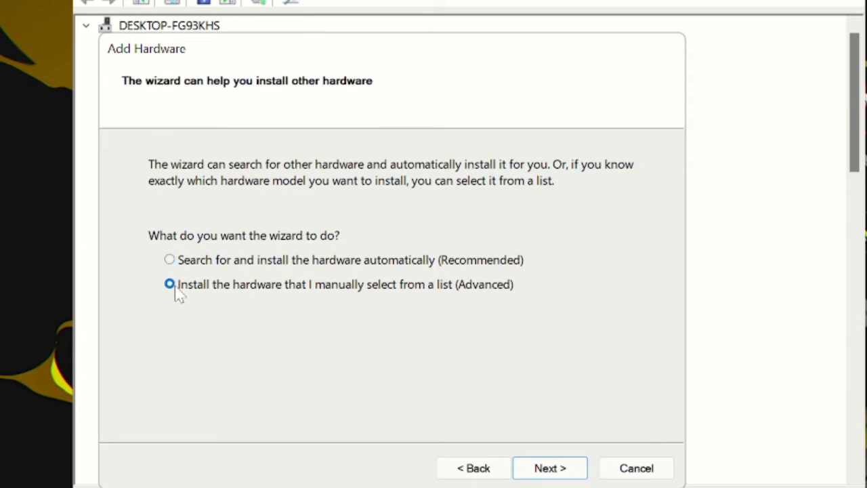
click(557, 469)
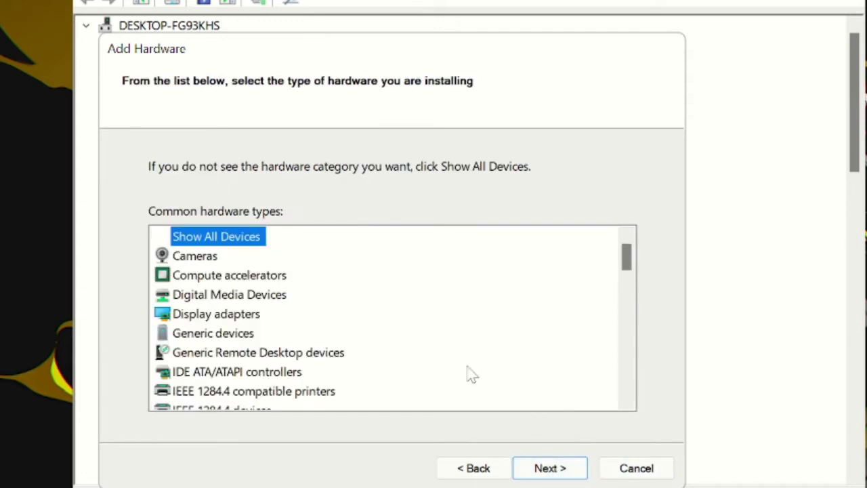
Step: Find and select Network adapters as the type of hardware to install in the Add Hardware wizard
click(248, 294)
scroll(247, 294, down, 4)
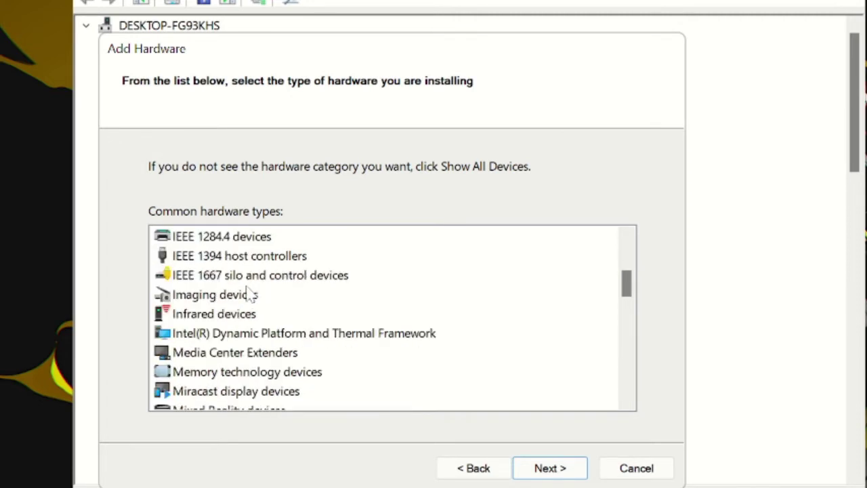
click(240, 296)
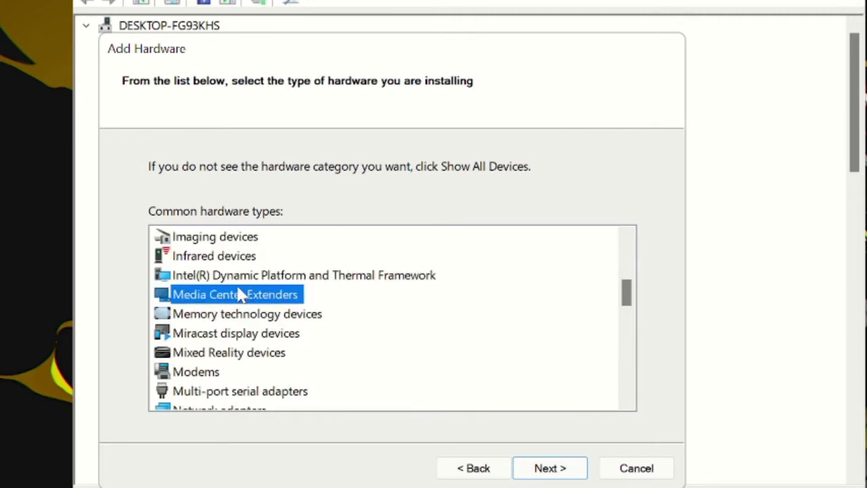
scroll(240, 295, down, 4)
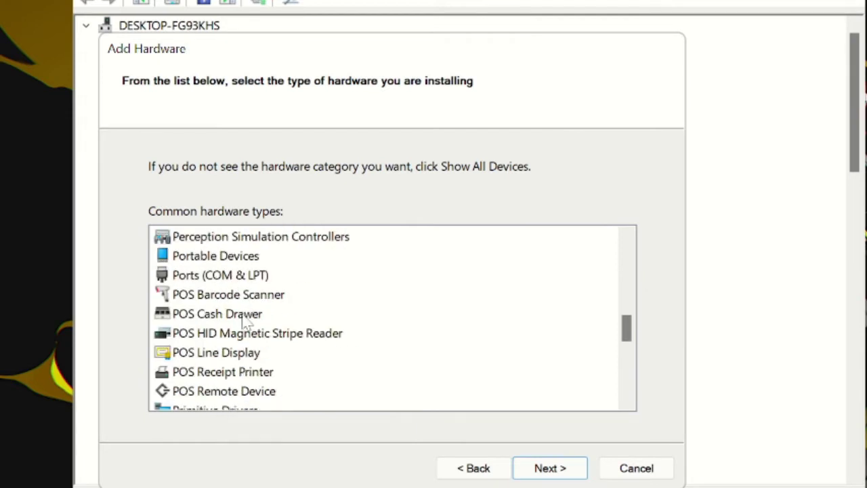
scroll(248, 324, down, 3)
scroll(247, 324, down, 3)
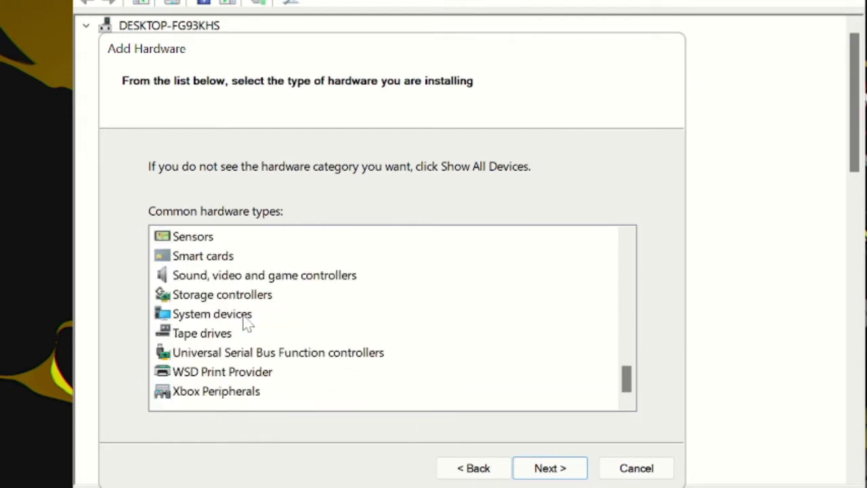
scroll(260, 344, up, 3)
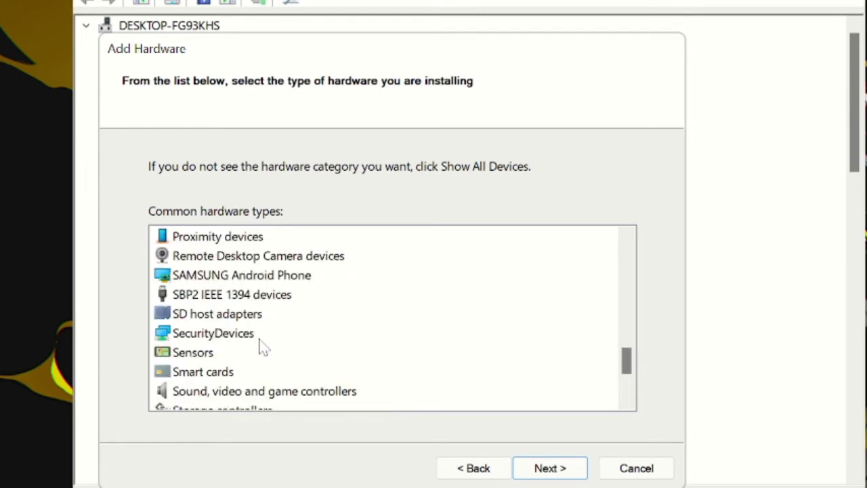
click(215, 257)
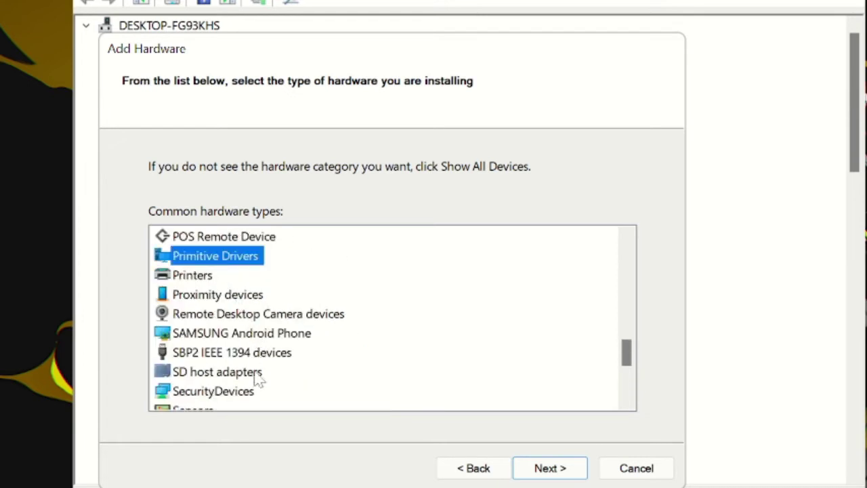
scroll(251, 352, up, 2)
scroll(230, 288, up, 3)
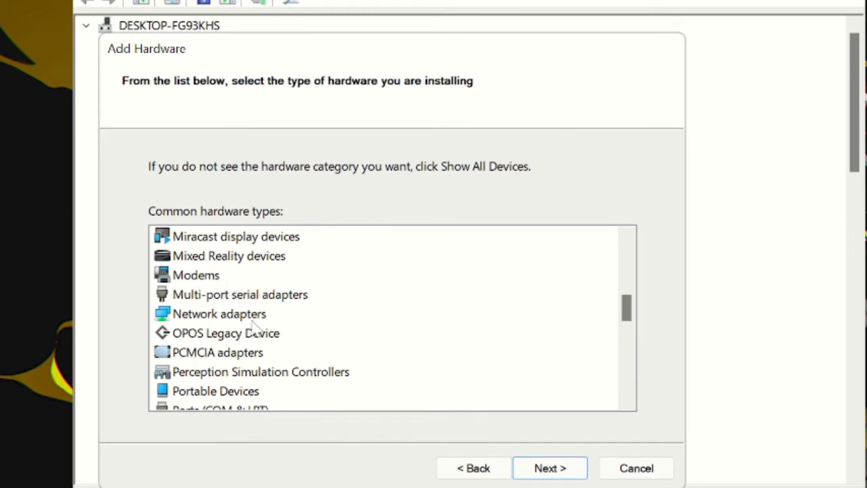
click(224, 316)
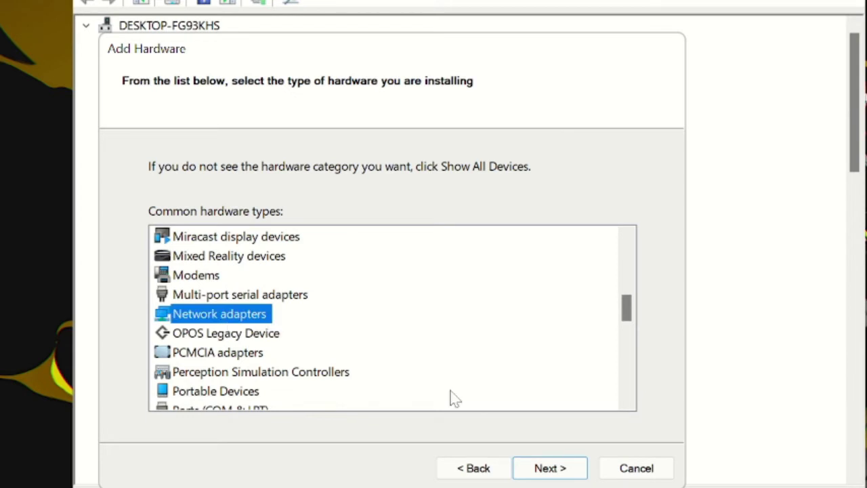
Step: Continue to the network adapter driver selection and review the models offered by the manufacturer Intel
click(549, 469)
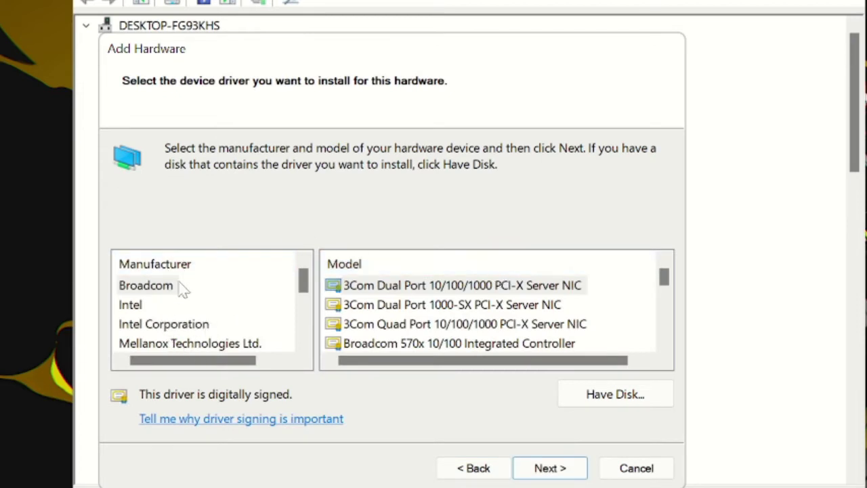
click(145, 308)
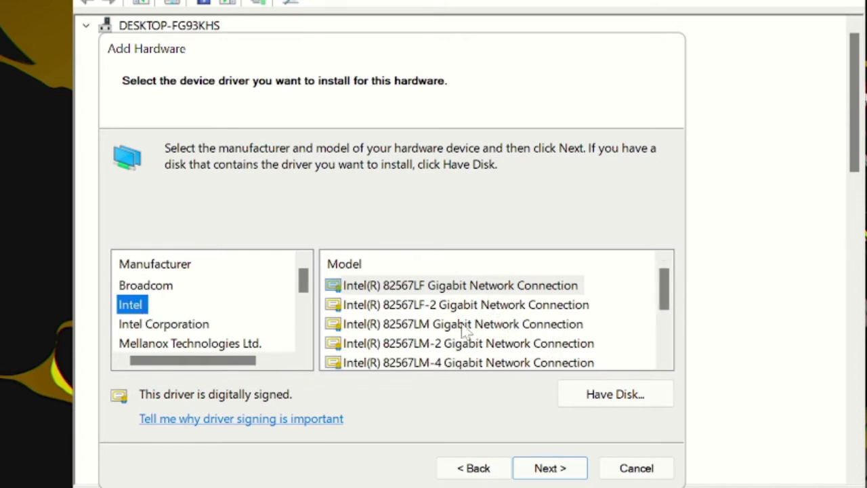
drag(664, 289, 671, 343)
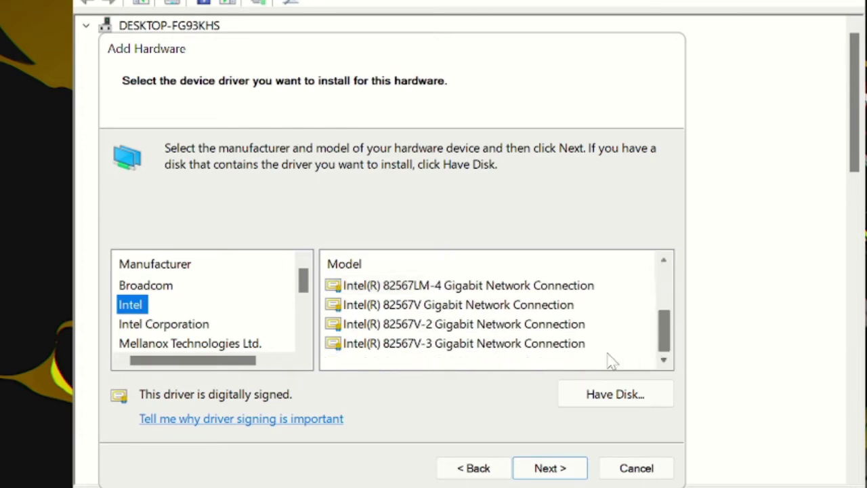
Step: Browse the full list of network adapter models offered by Intel Corporation
click(168, 326)
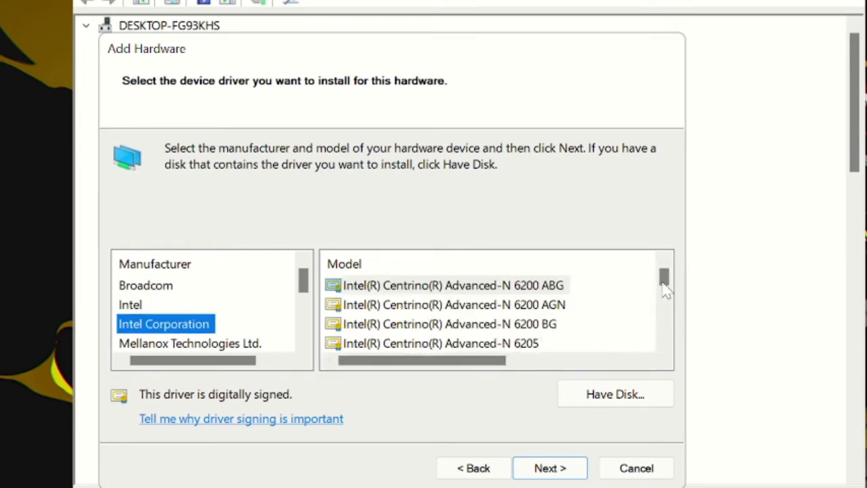
click(664, 344)
click(664, 343)
click(664, 344)
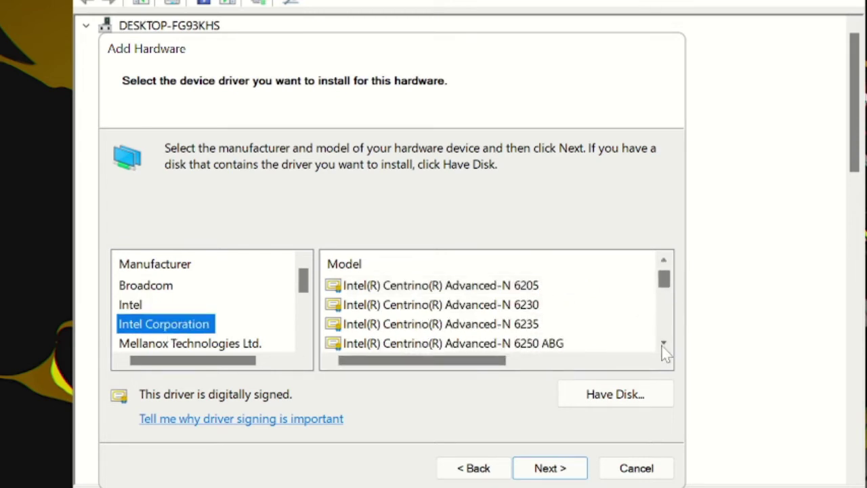
click(664, 343)
click(664, 344)
click(664, 344)
click(664, 344)
click(665, 347)
click(665, 347)
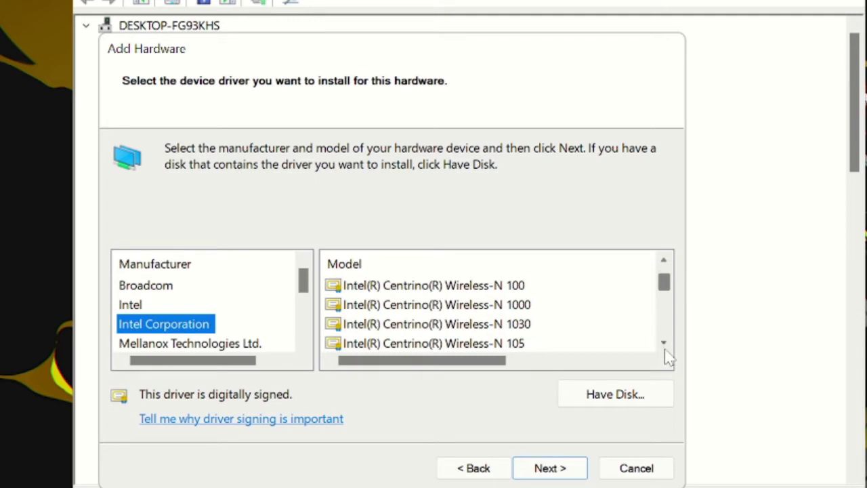
click(665, 347)
click(665, 347)
click(665, 347)
click(665, 347)
click(665, 347)
click(664, 343)
click(664, 343)
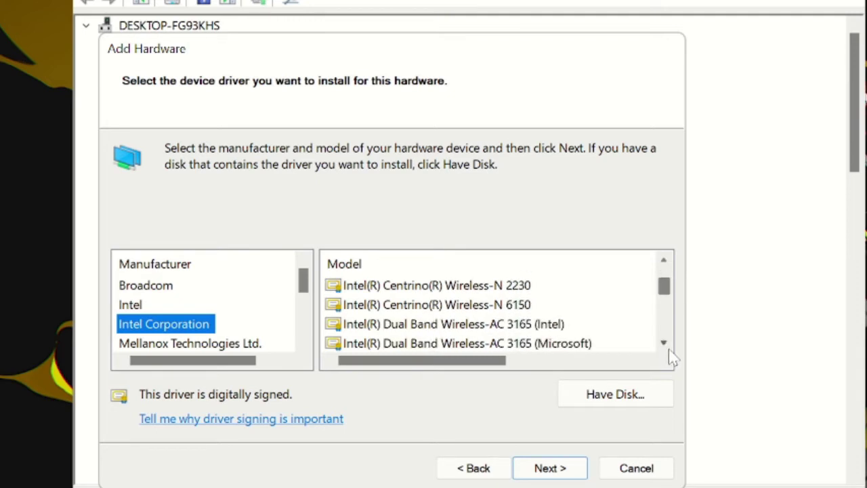
click(664, 344)
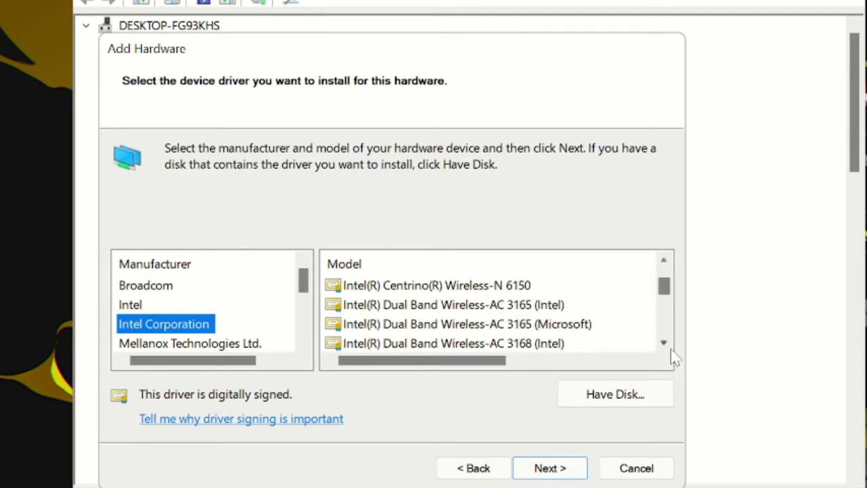
click(664, 347)
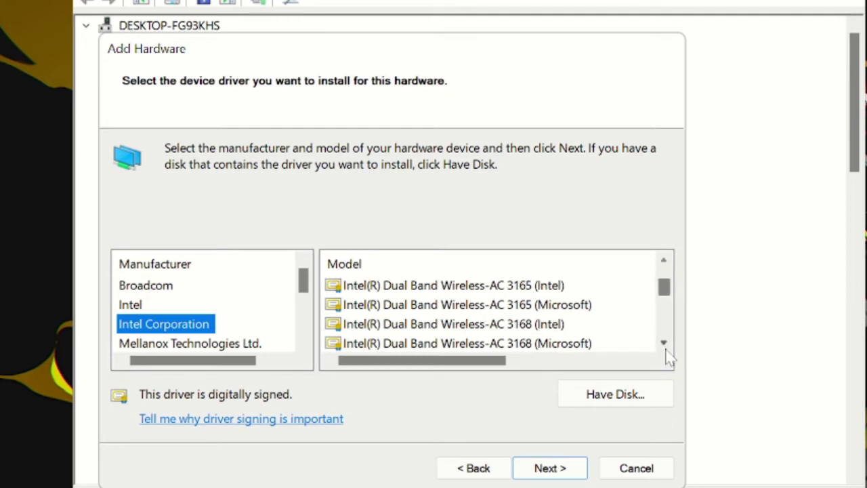
click(665, 347)
click(665, 347)
click(665, 347)
click(665, 347)
click(664, 345)
click(665, 345)
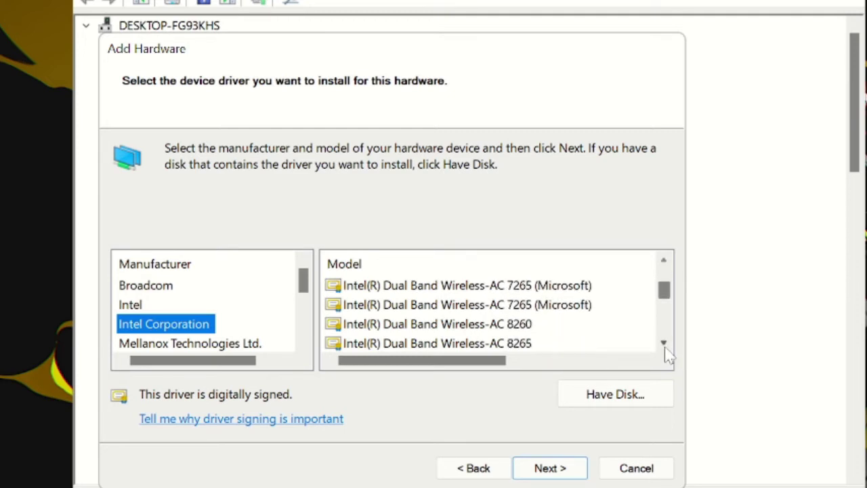
click(665, 345)
click(665, 345)
click(665, 345)
click(665, 345)
click(665, 345)
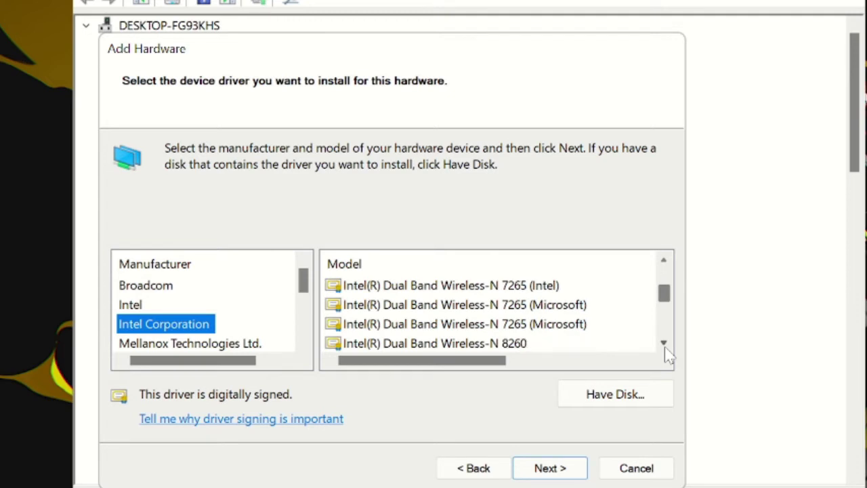
click(665, 345)
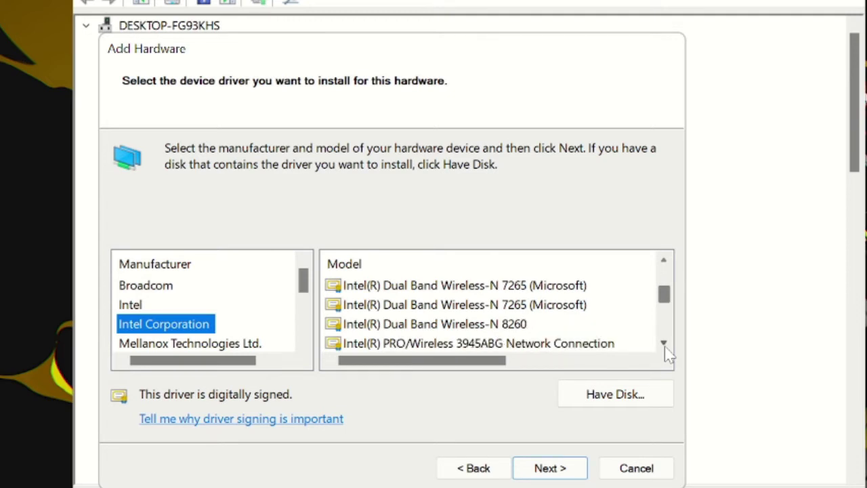
click(665, 345)
click(665, 345)
click(665, 345)
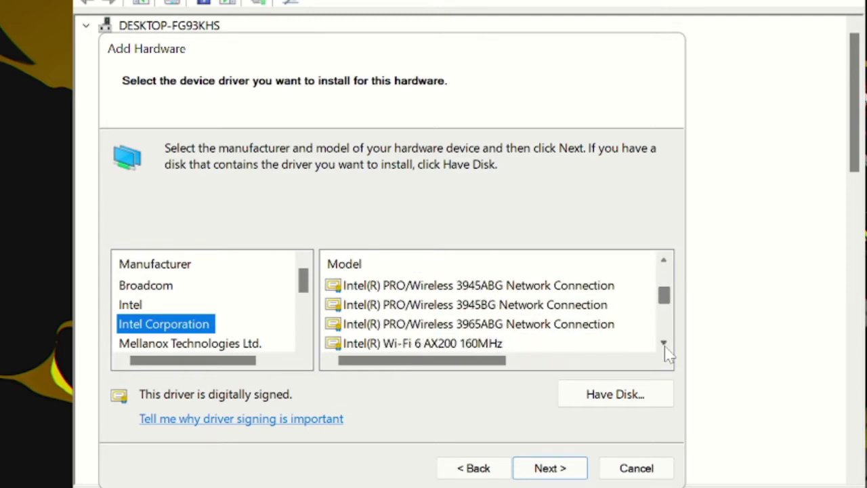
click(664, 345)
click(665, 345)
click(664, 345)
click(665, 345)
click(665, 345)
click(665, 345)
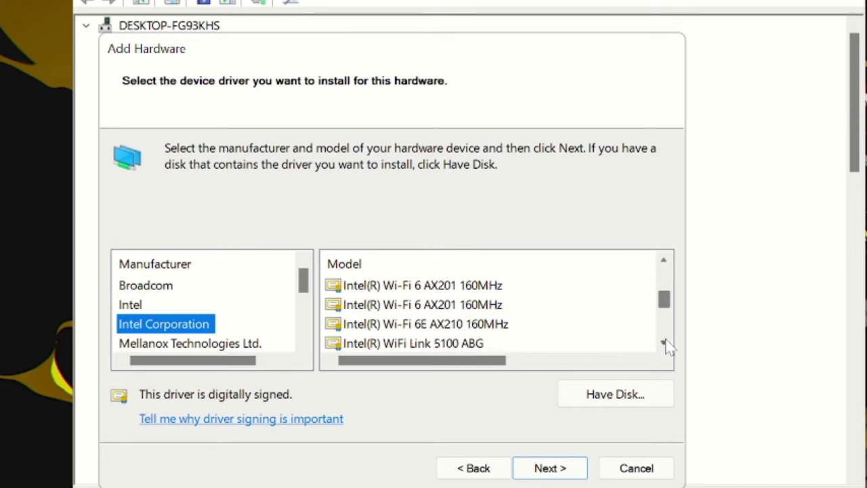
click(665, 345)
click(665, 345)
click(665, 345)
click(665, 345)
click(665, 345)
click(665, 345)
click(664, 345)
click(665, 345)
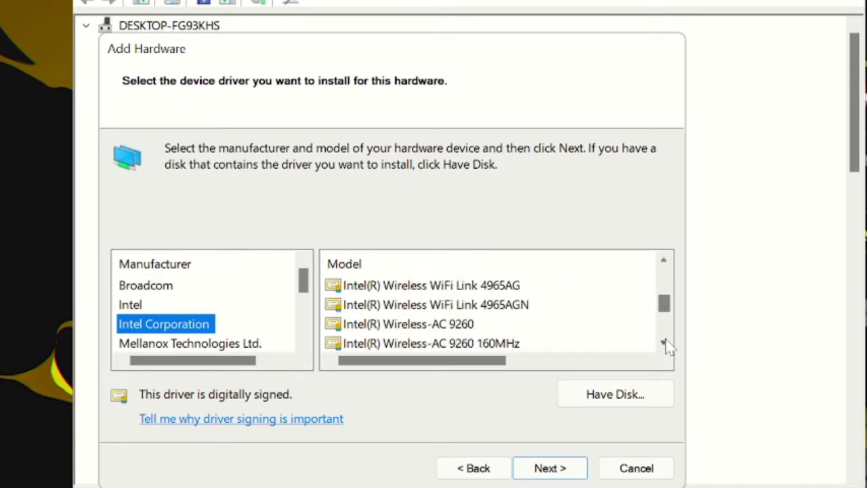
click(665, 345)
click(664, 345)
click(665, 345)
click(665, 345)
click(665, 345)
click(665, 345)
click(665, 345)
click(665, 345)
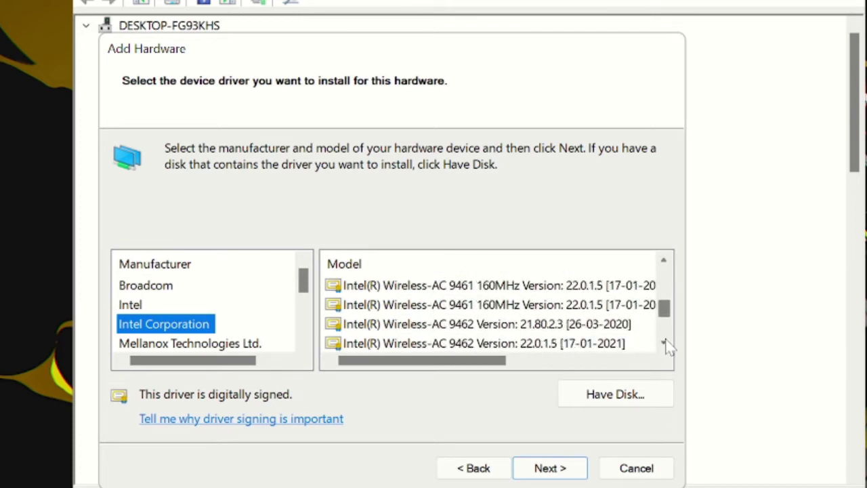
click(665, 345)
click(664, 345)
click(665, 345)
click(665, 345)
click(664, 345)
click(665, 345)
click(665, 345)
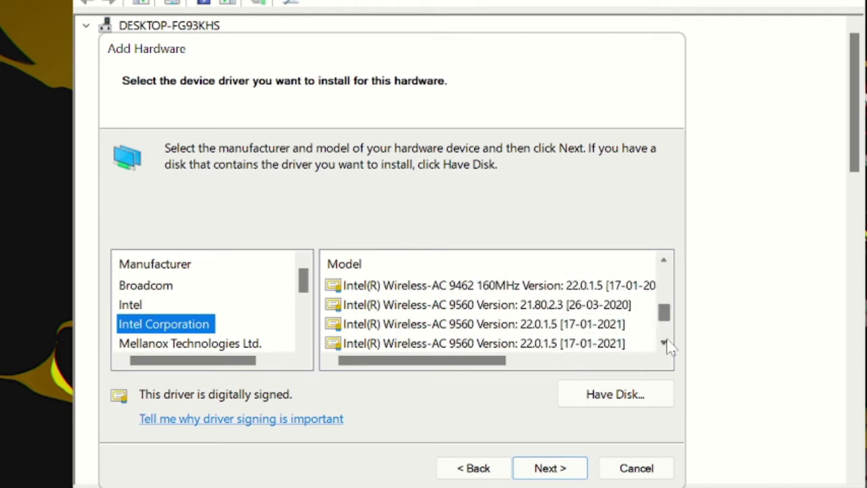
click(665, 343)
click(665, 343)
click(664, 343)
click(665, 344)
click(665, 344)
click(665, 343)
click(665, 343)
click(665, 343)
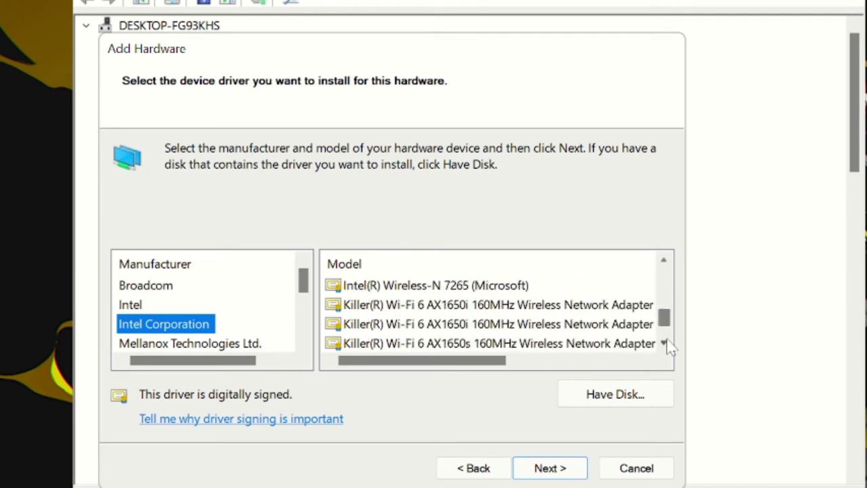
click(664, 344)
click(665, 343)
click(665, 344)
click(665, 343)
click(665, 343)
click(665, 344)
click(665, 344)
click(665, 344)
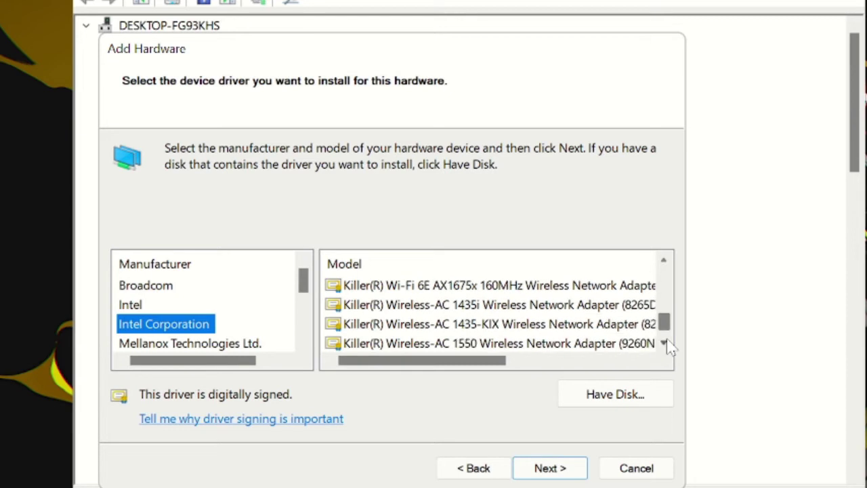
click(665, 344)
click(665, 343)
click(665, 344)
click(664, 344)
click(665, 343)
click(665, 344)
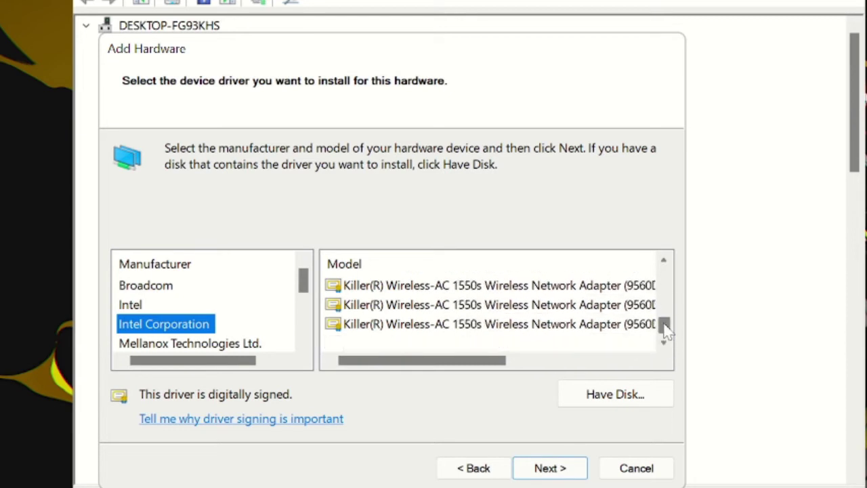
Step: Choose Microsoft as the manufacturer and look through its network adapter models
scroll(198, 299, down, 1)
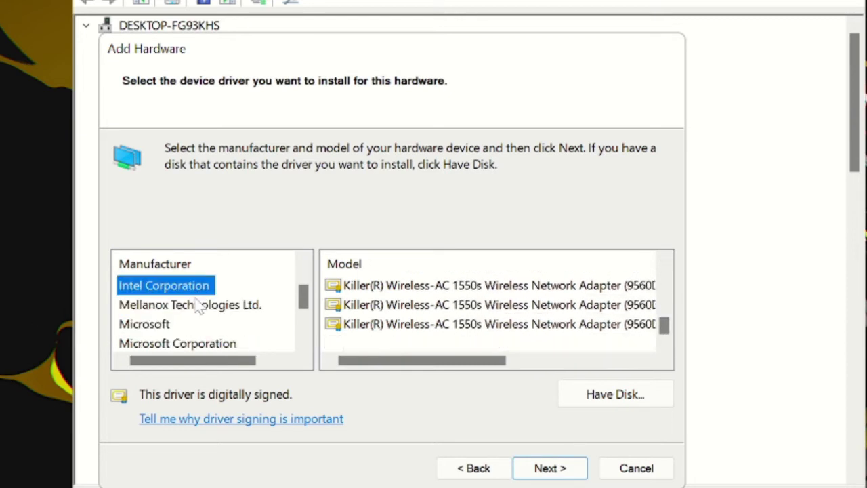
click(165, 326)
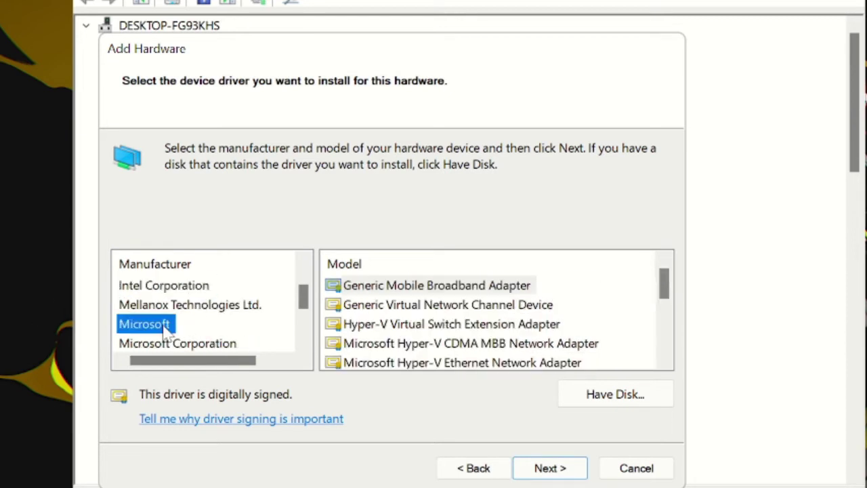
click(425, 308)
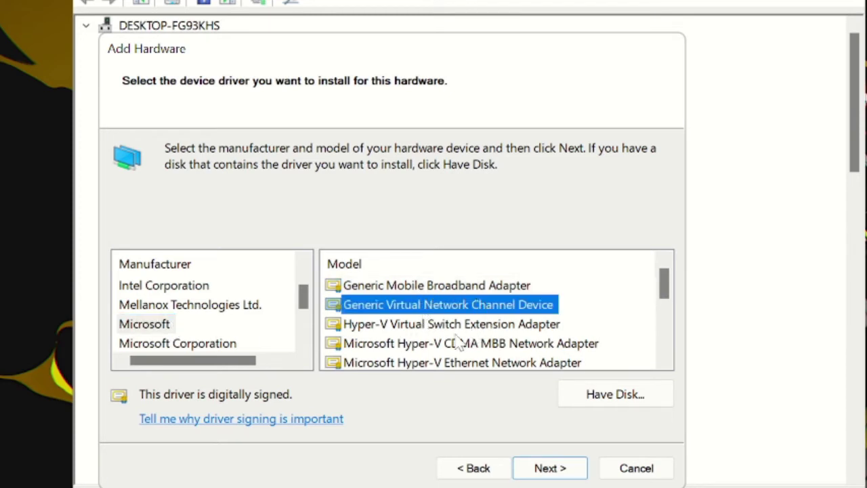
scroll(457, 344, down, 1)
click(456, 344)
scroll(458, 350, down, 2)
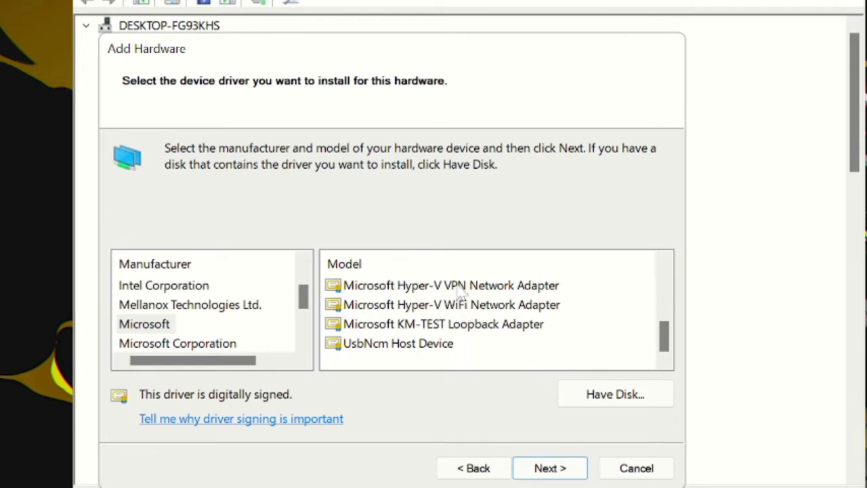
Step: Review the Microsoft Corporation and Realtek adapter models, and select Realtek Gaming GbE Family Controller
click(209, 344)
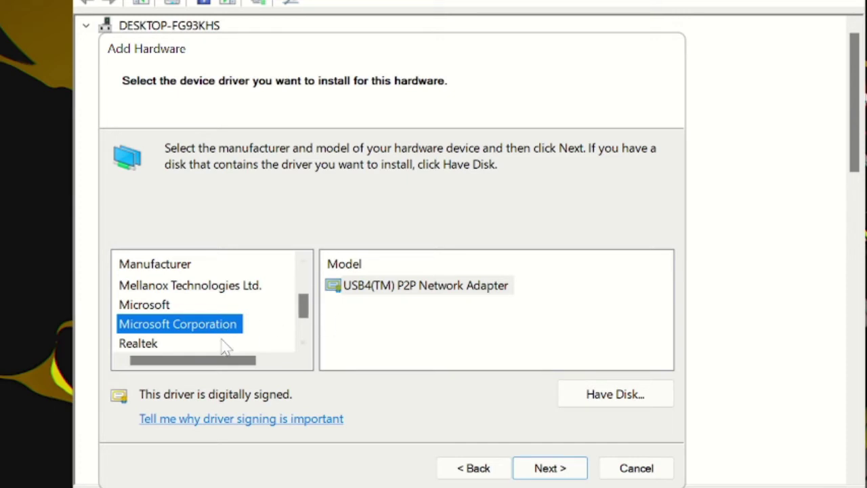
click(156, 344)
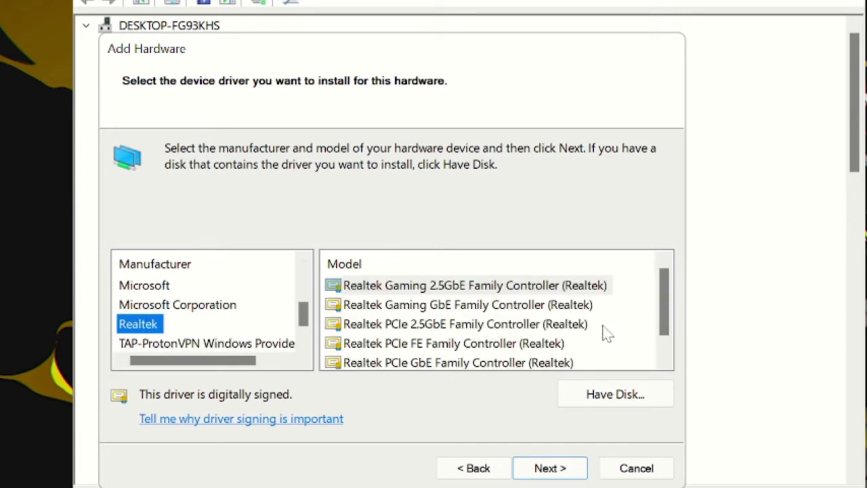
scroll(627, 324, down, 1)
scroll(613, 322, up, 1)
click(416, 308)
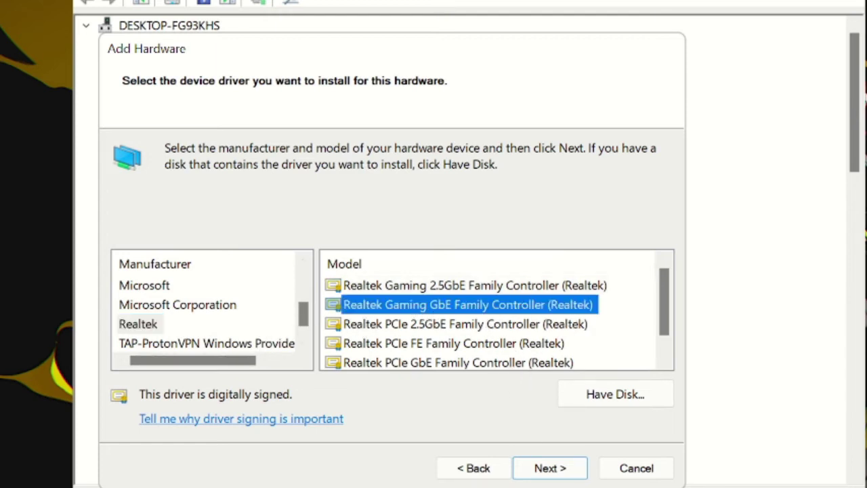
Step: Cancel the Add Hardware wizard and close Device Manager
click(635, 467)
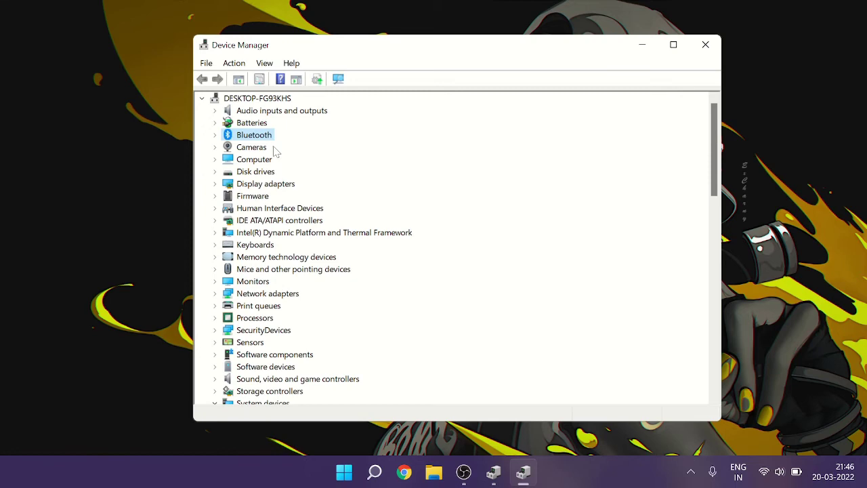
click(705, 45)
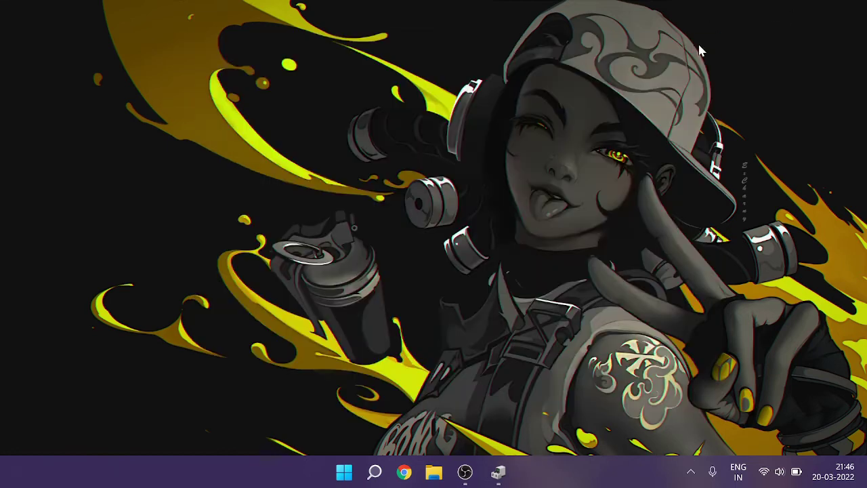
click(690, 471)
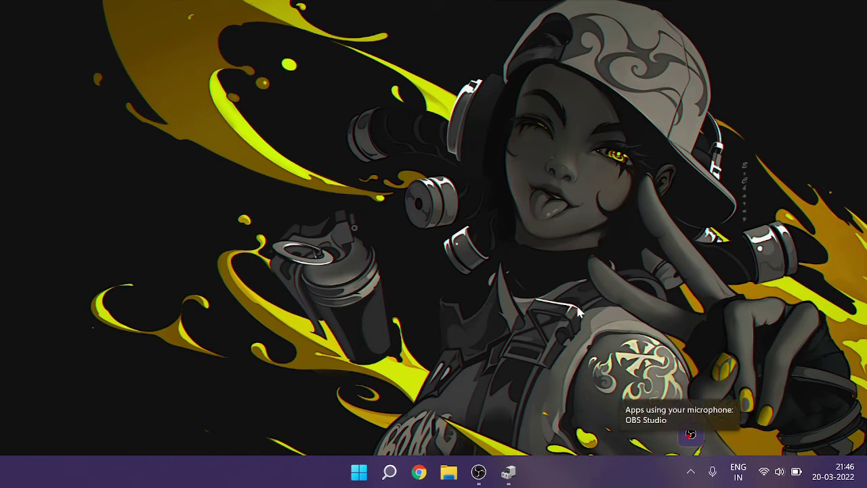
right_click(563, 285)
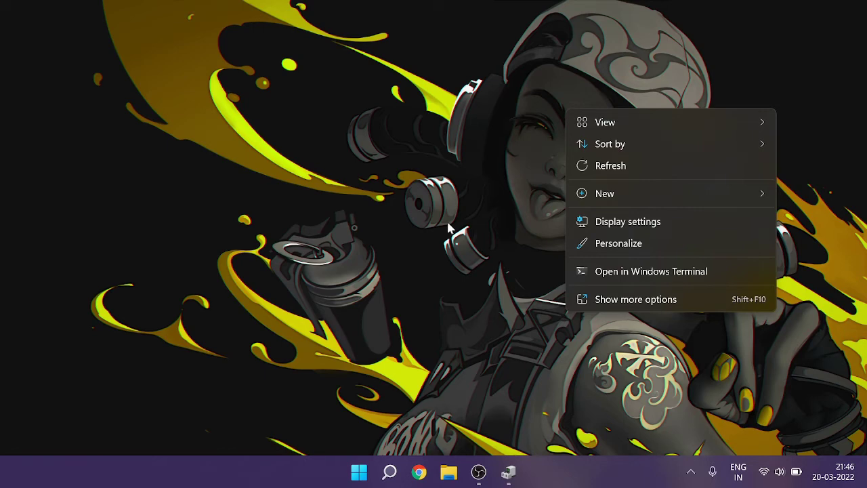
right_click(453, 201)
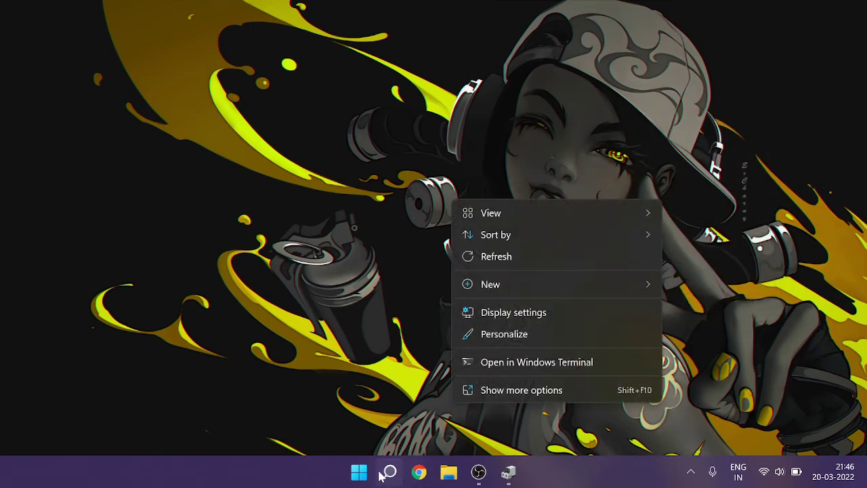
Step: In File Explorer, open the Windows folder on Local Disk (C:)
click(447, 475)
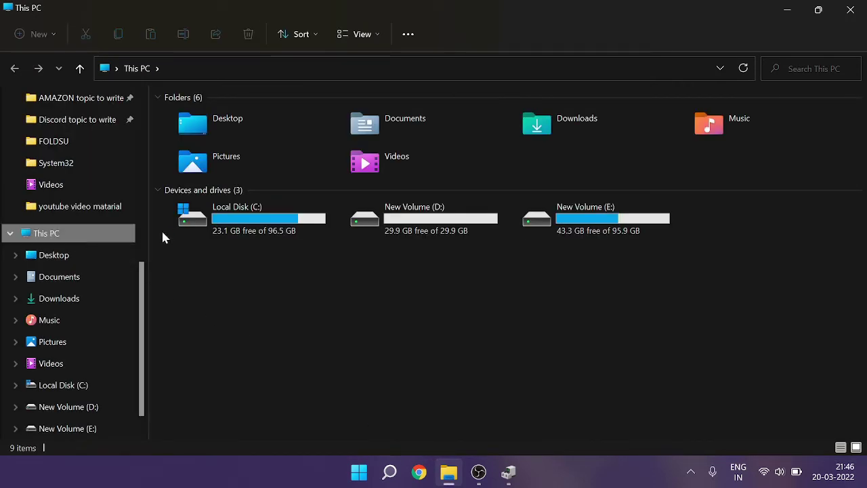
double_click(290, 217)
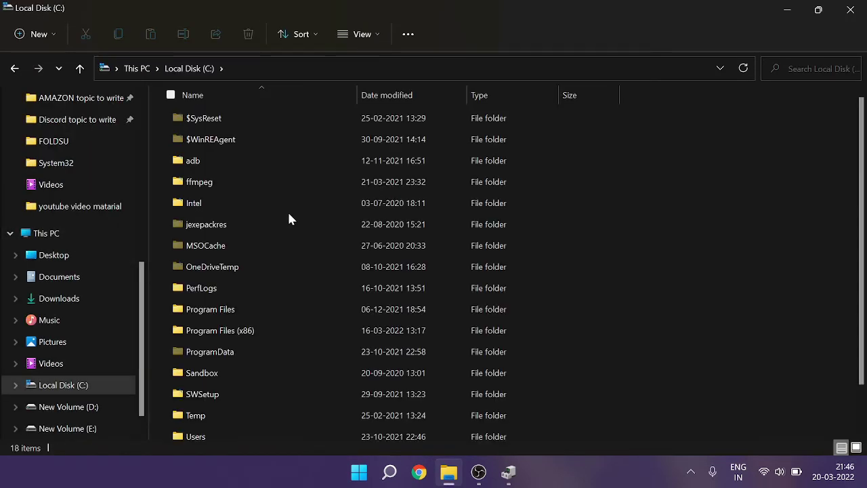
scroll(302, 227, down, 1)
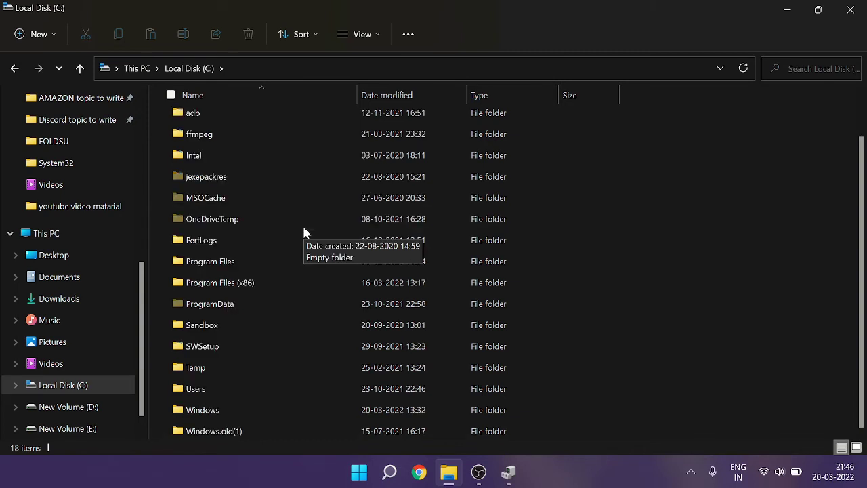
click(264, 208)
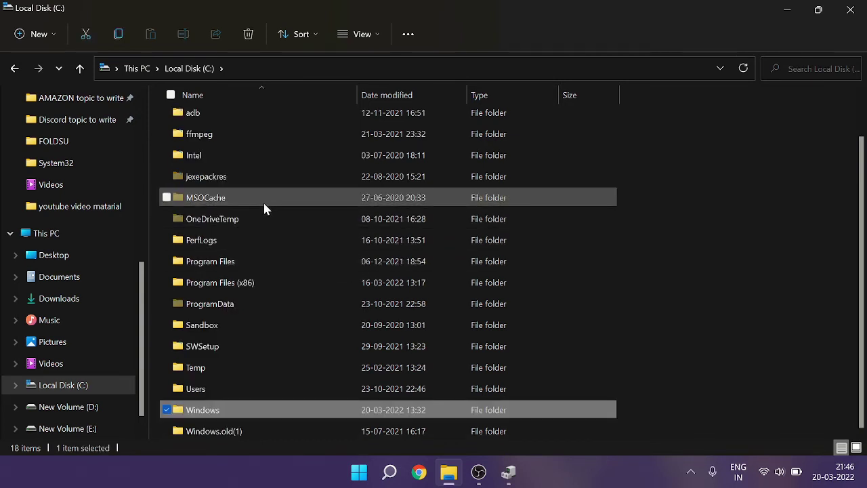
click(204, 412)
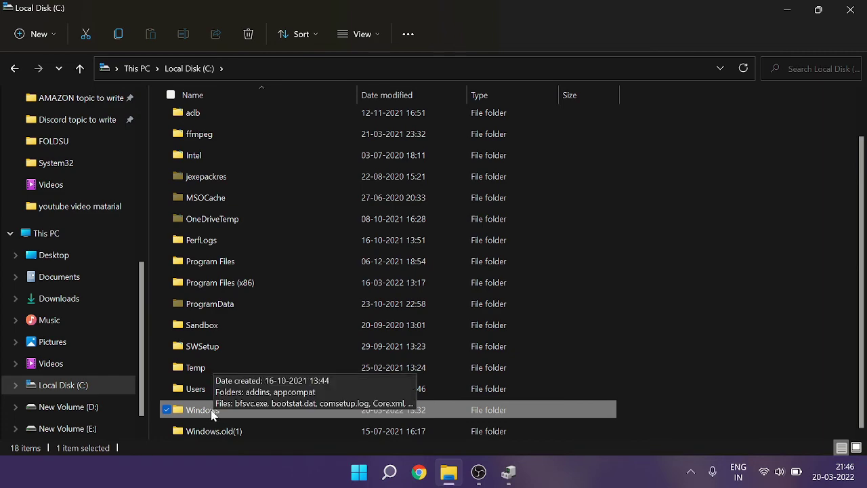
double_click(223, 412)
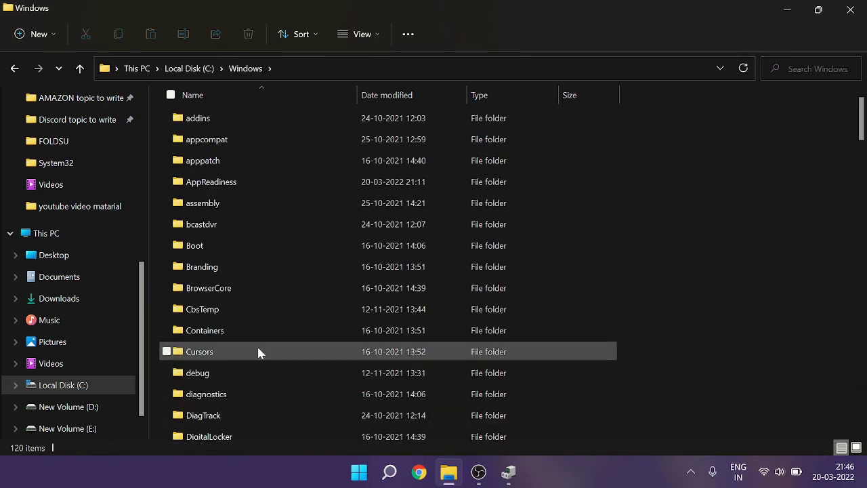
Step: Find and open the System32 folder inside the Windows folder
click(261, 290)
scroll(259, 288, down, 9)
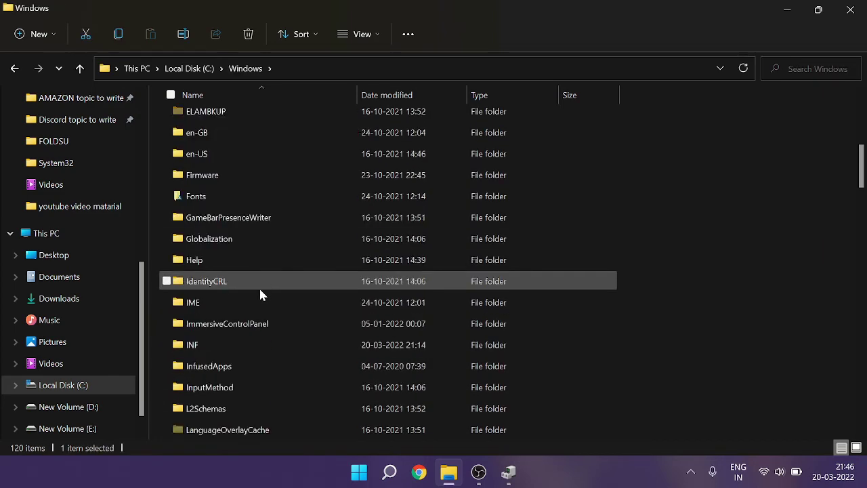
click(225, 163)
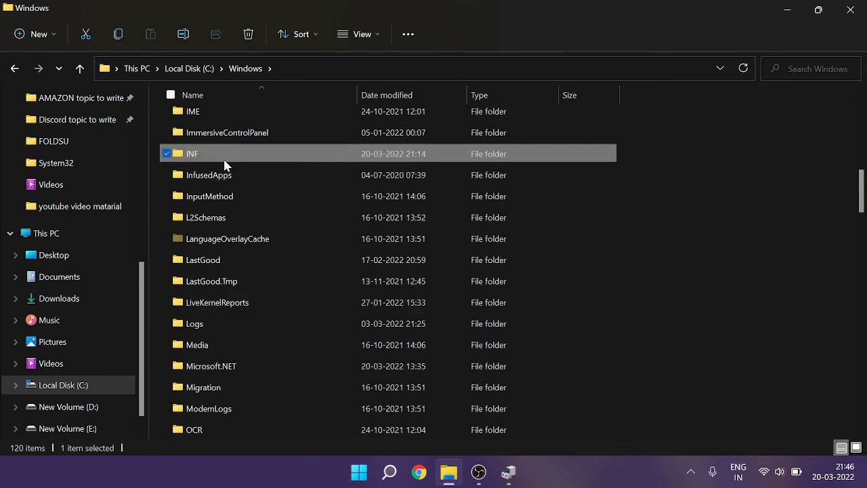
key(s)
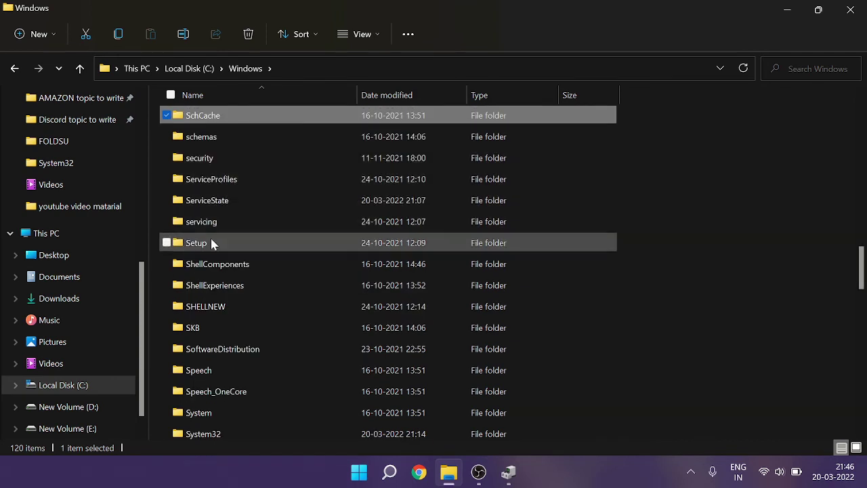
scroll(205, 324, down, 2)
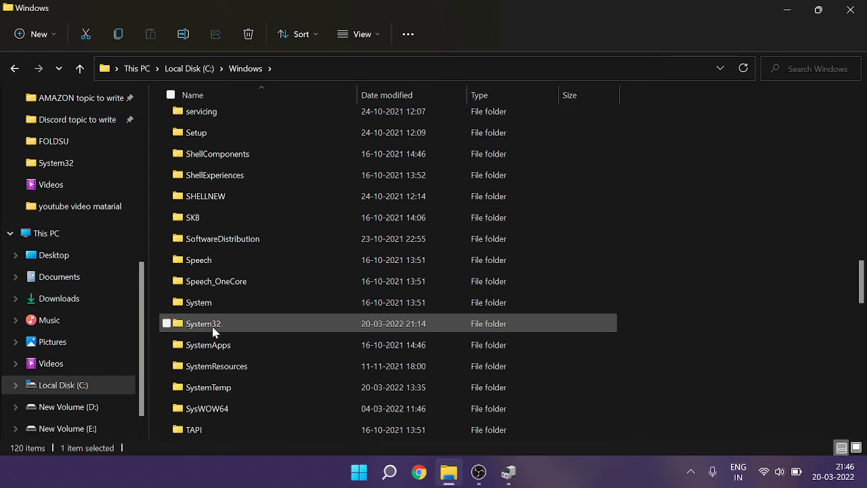
double_click(242, 323)
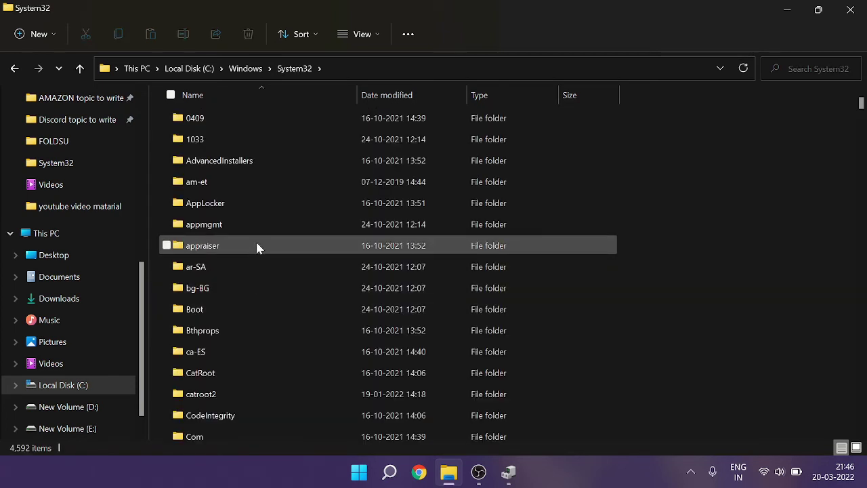
Step: Search the System32 folder for "fsquirt"
scroll(252, 236, down, 5)
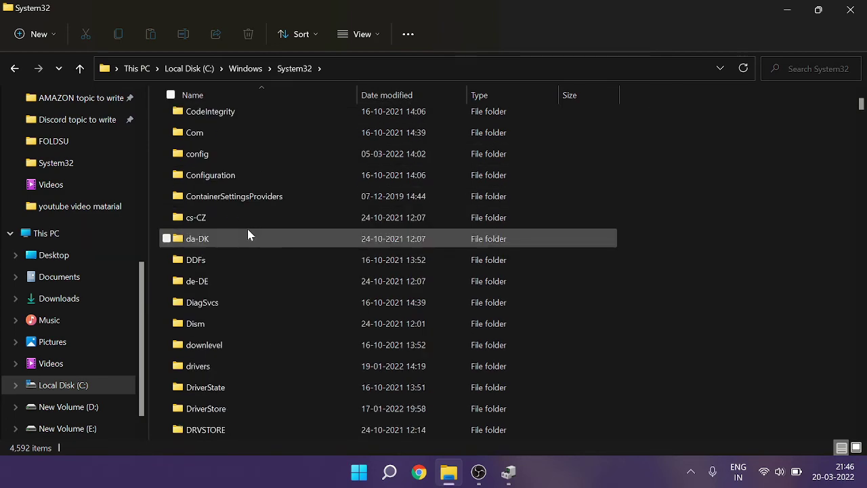
scroll(247, 234, up, 5)
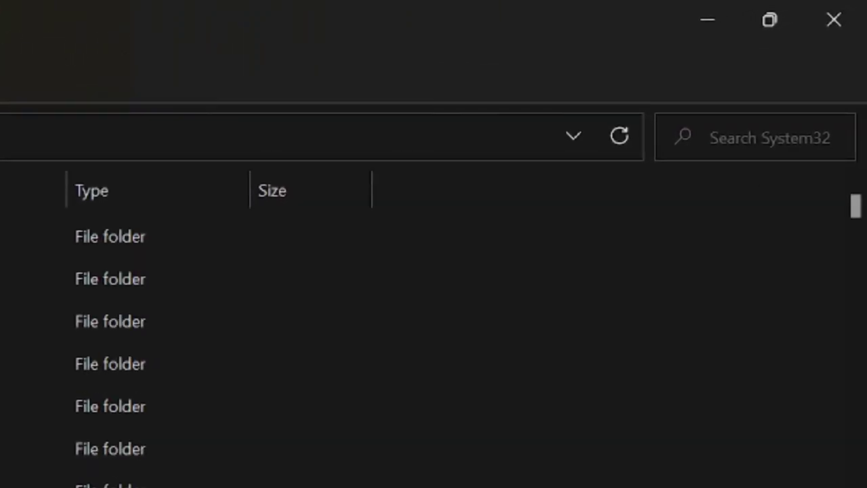
click(756, 138)
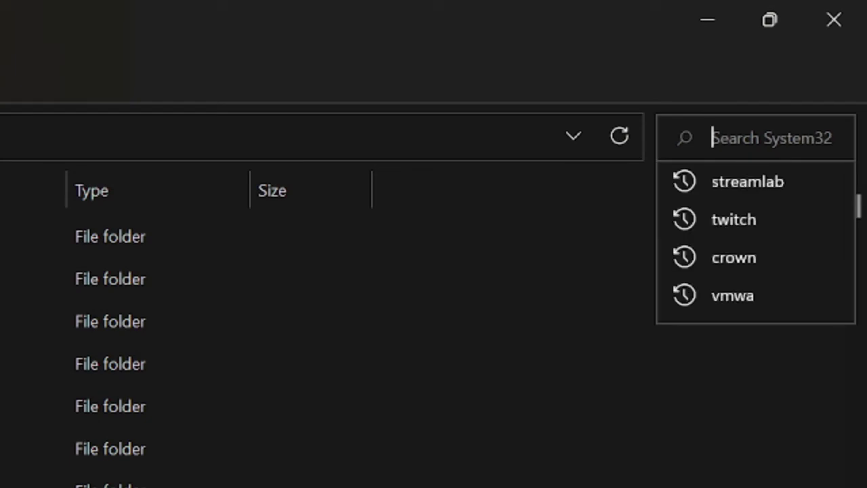
text(fsq)
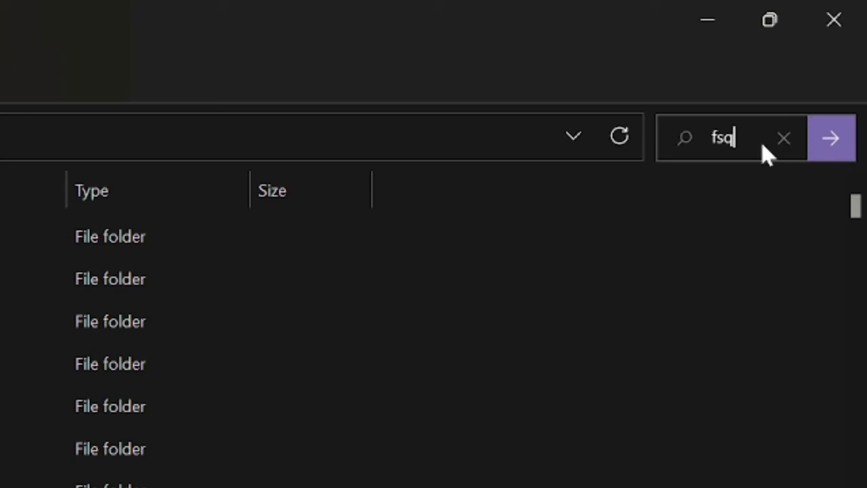
text(uirt)
key(Return)
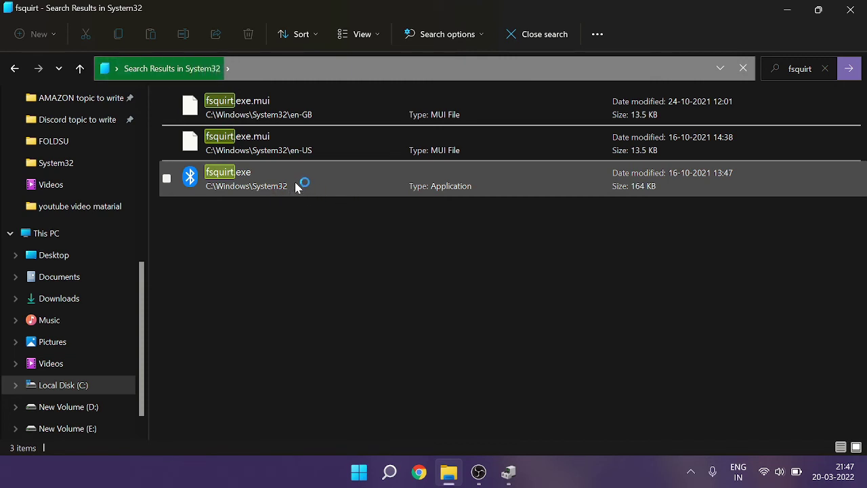
Step: Create a shortcut to fsquirt.exe and accept placing it on the desktop
click(293, 182)
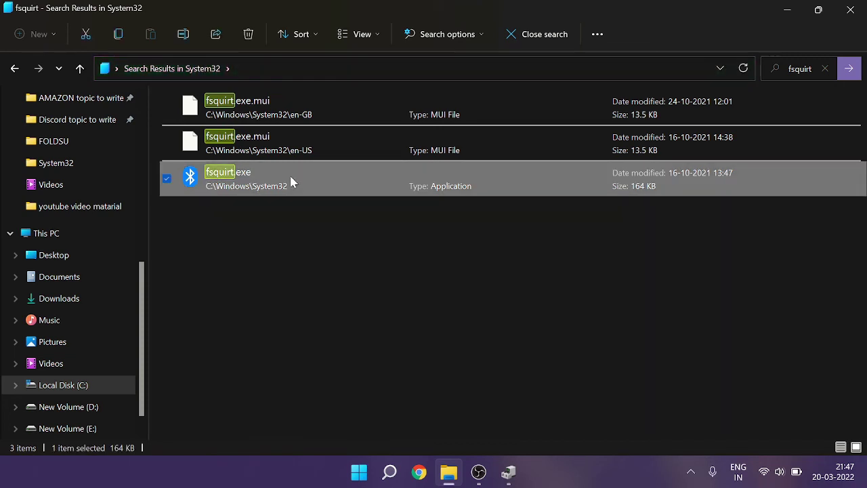
right_click(292, 180)
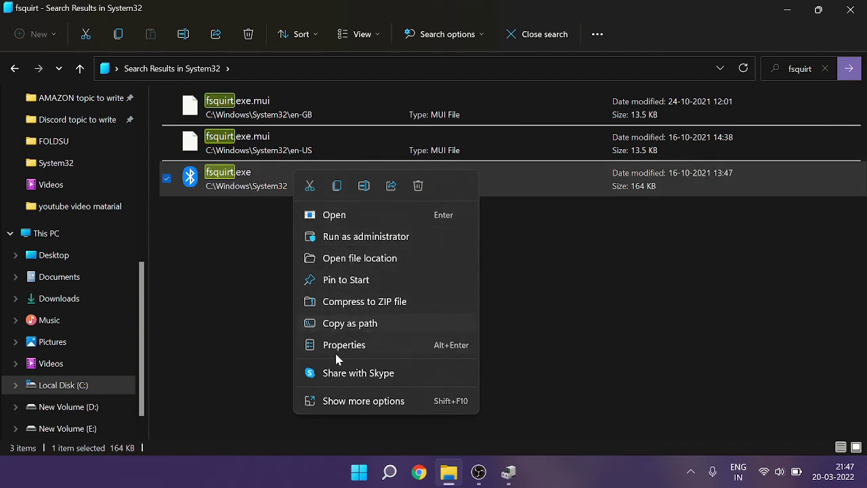
click(343, 402)
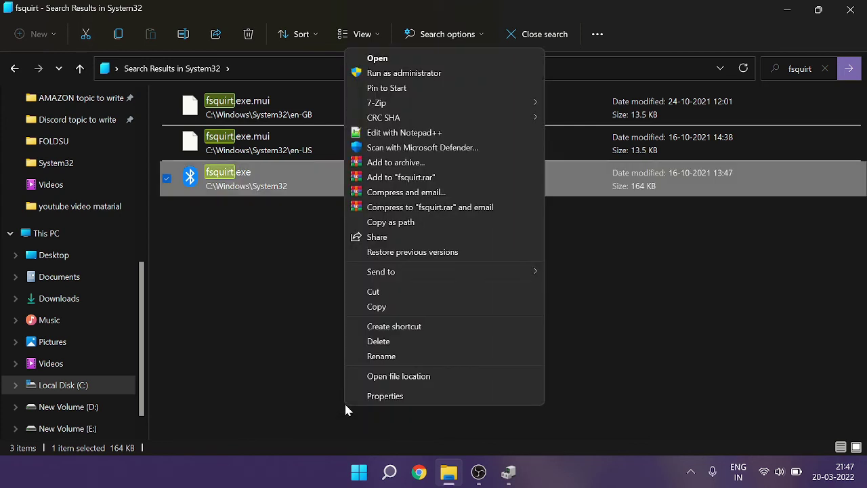
click(399, 328)
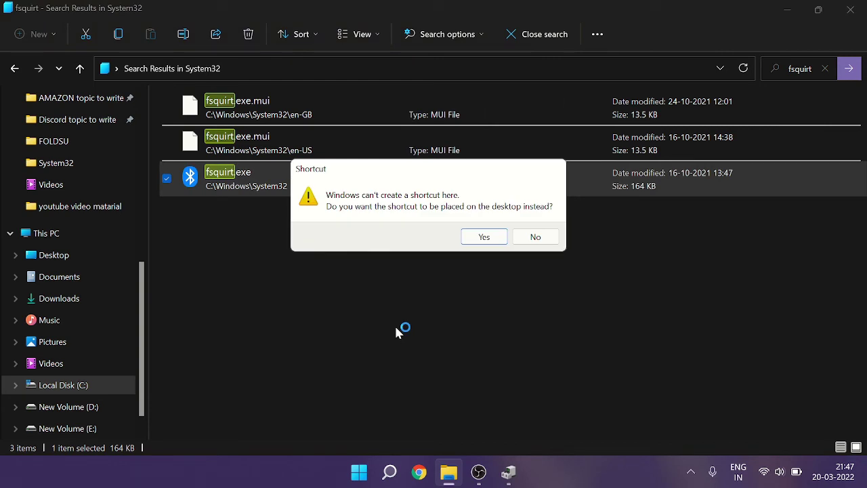
click(484, 237)
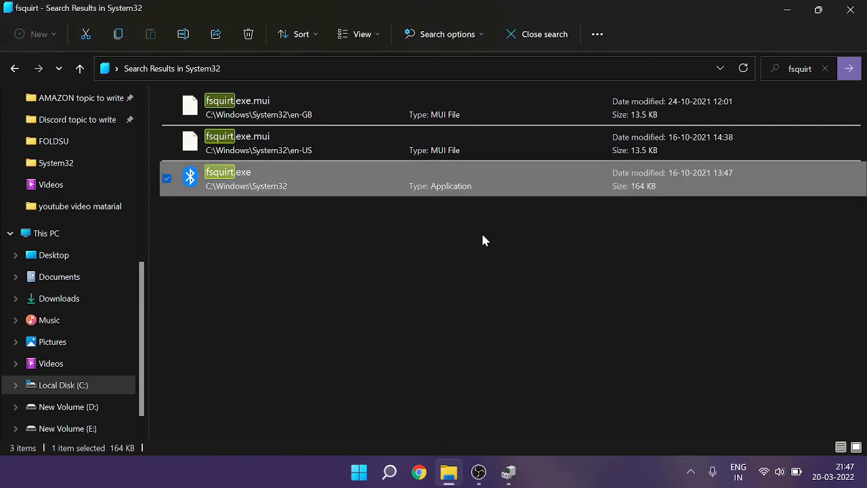
Step: Minimize File Explorer and turn on the display of desktop icons
click(787, 10)
right_click(450, 127)
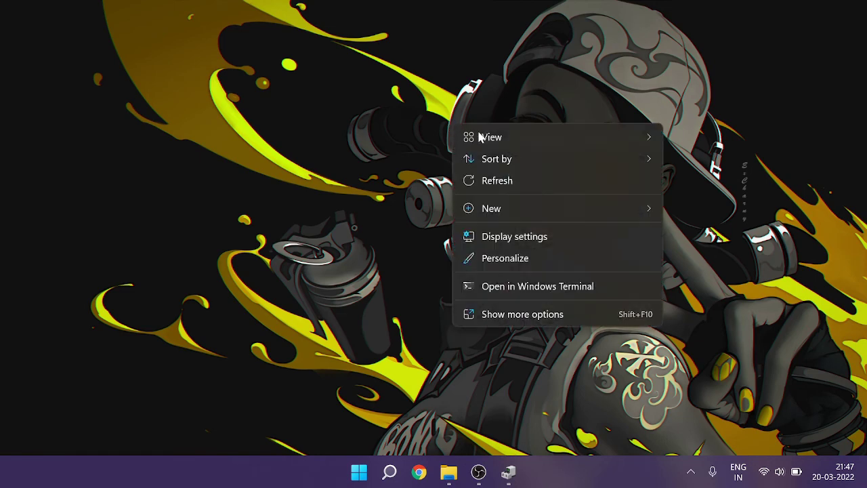
mouse_move(488, 136)
click(692, 263)
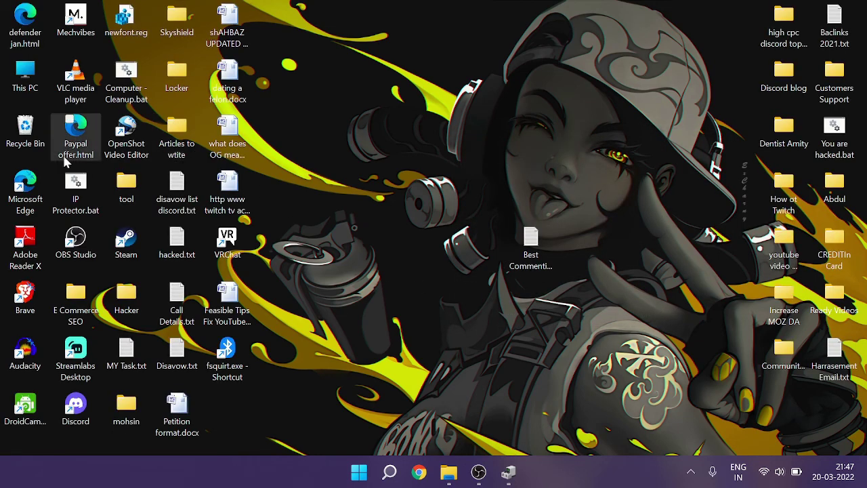
Step: Launch the fsquirt.exe desktop shortcut, move the Bluetooth File Transfer window aside and choose to send files
double_click(234, 359)
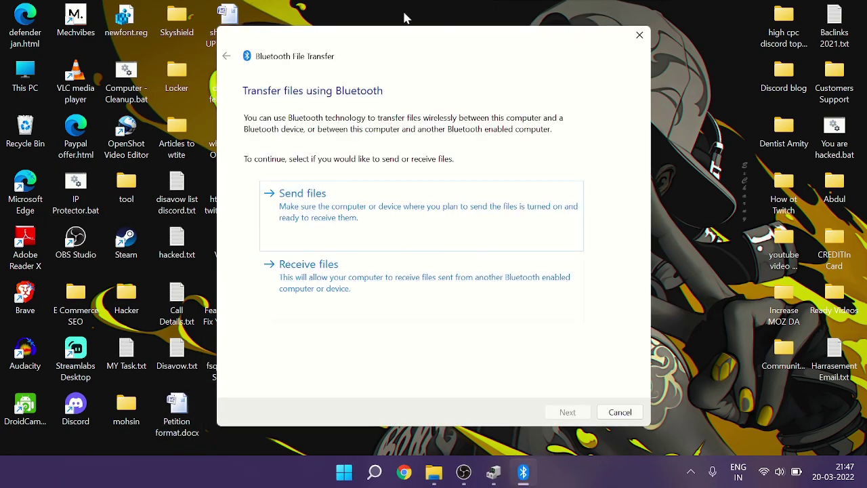
drag(410, 46, 209, 31)
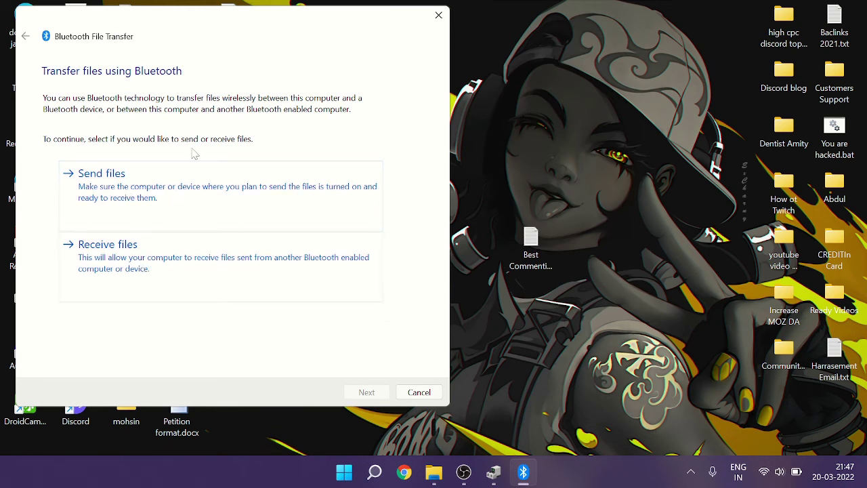
click(188, 217)
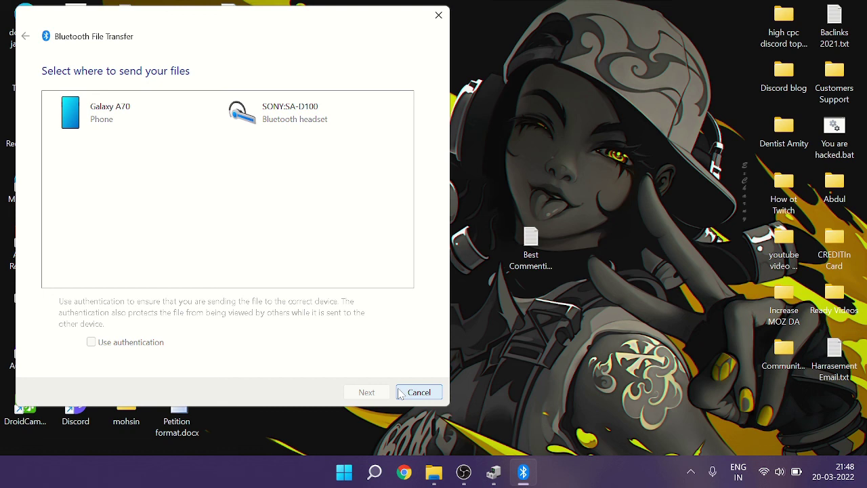
click(687, 478)
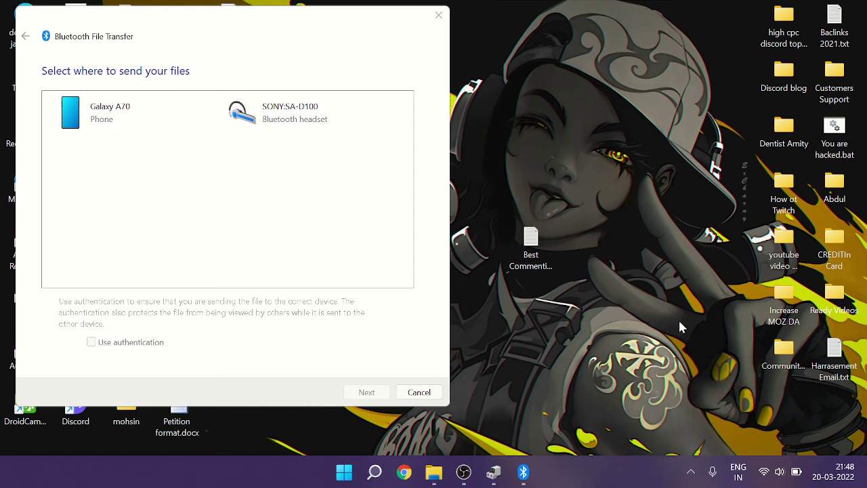